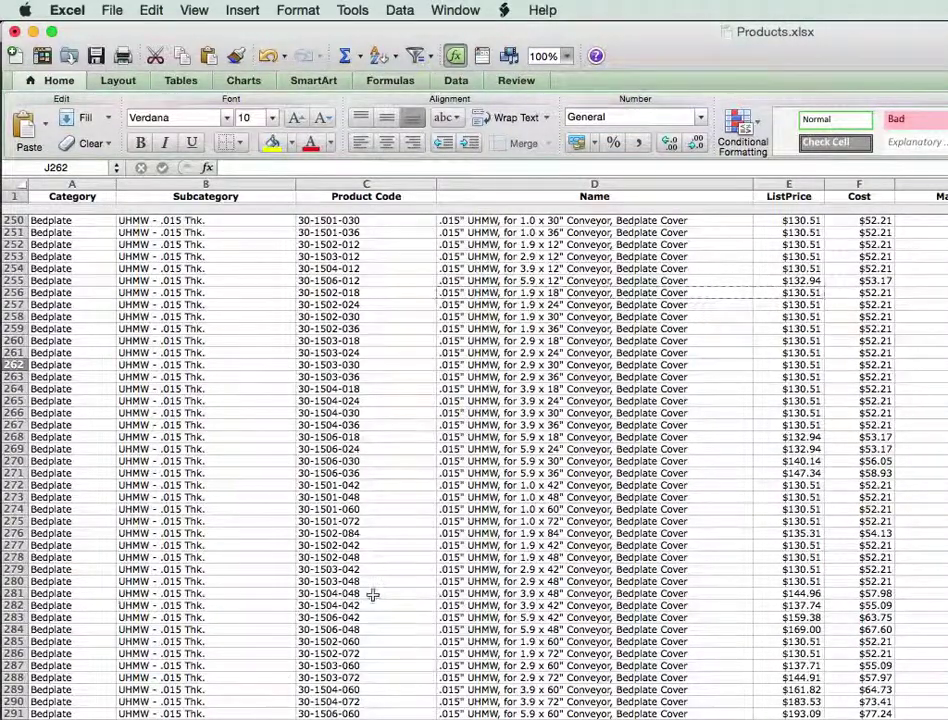
Copy the code, name and list price of product 30-1516-042 from row 372.
scroll(368, 590, "down", 13)
scroll(370, 585, "down", 20)
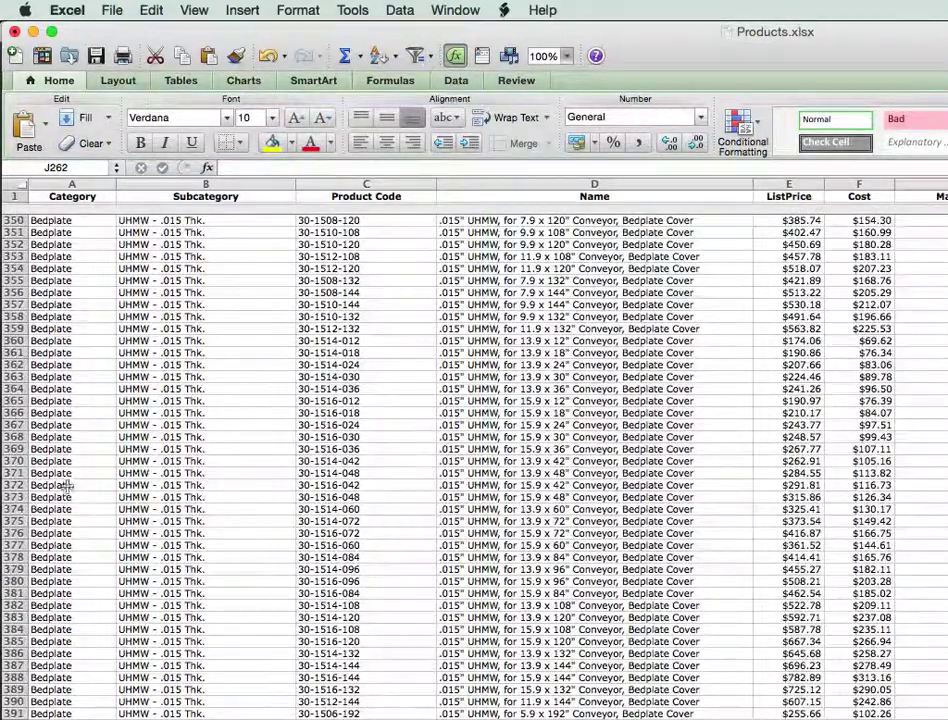
left_click_drag(320, 484, 805, 485)
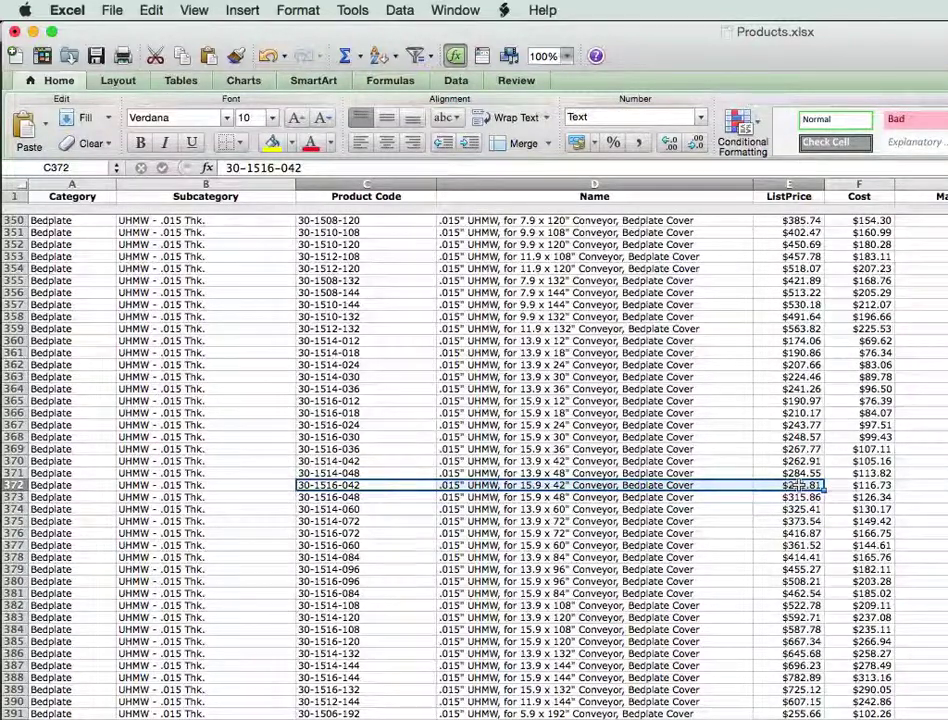
key("super+c")
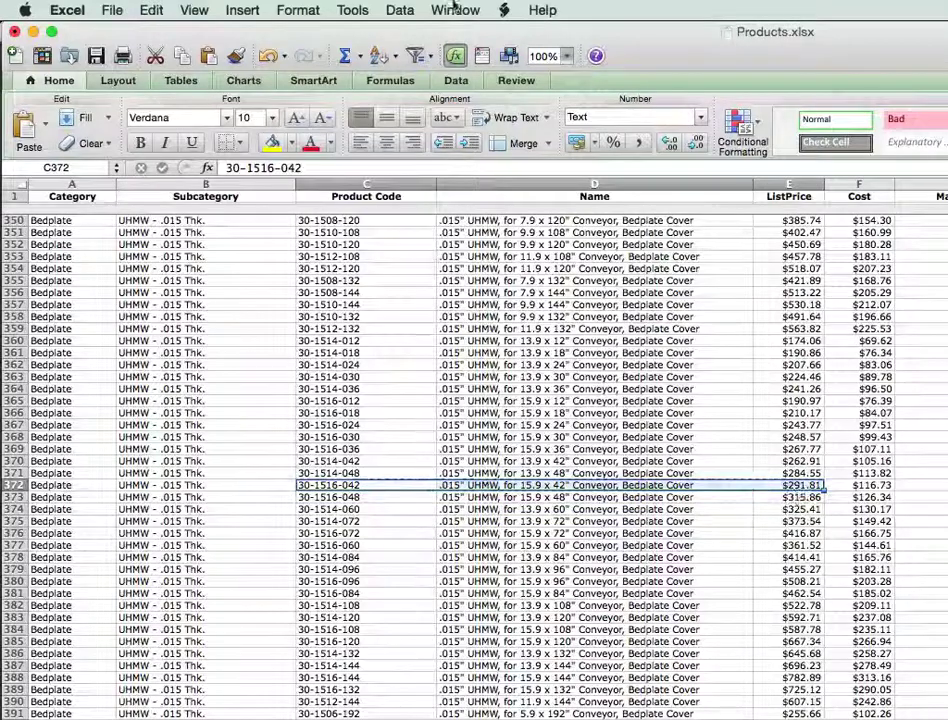
left_click(113, 12)
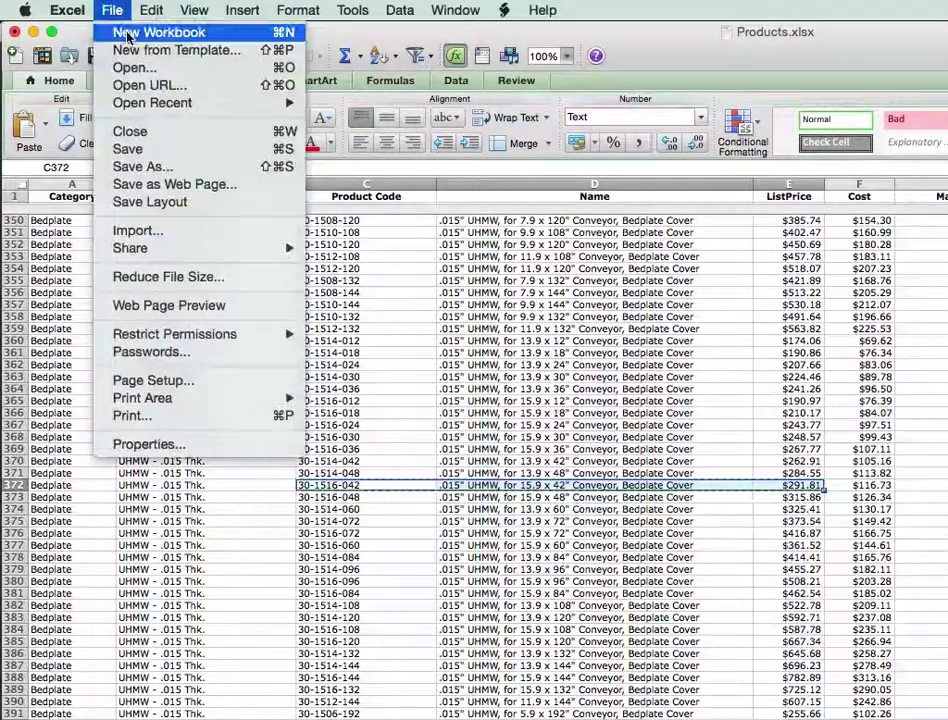
Start a new workbook, paste product 30-1516-042's details into row 17, and widen columns A and B.
left_click(125, 32)
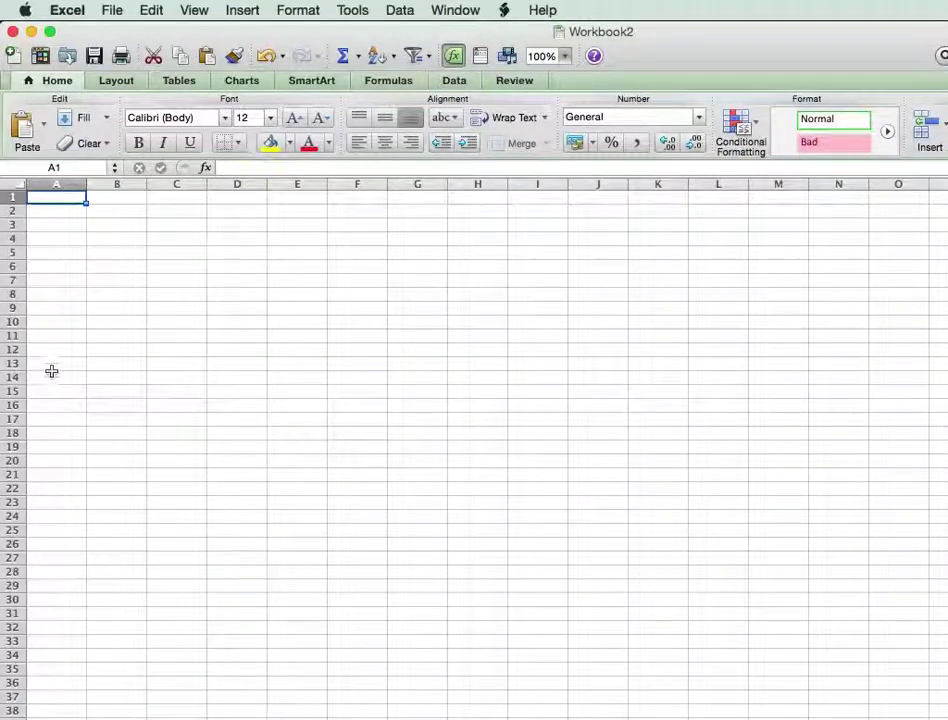
left_click(55, 419)
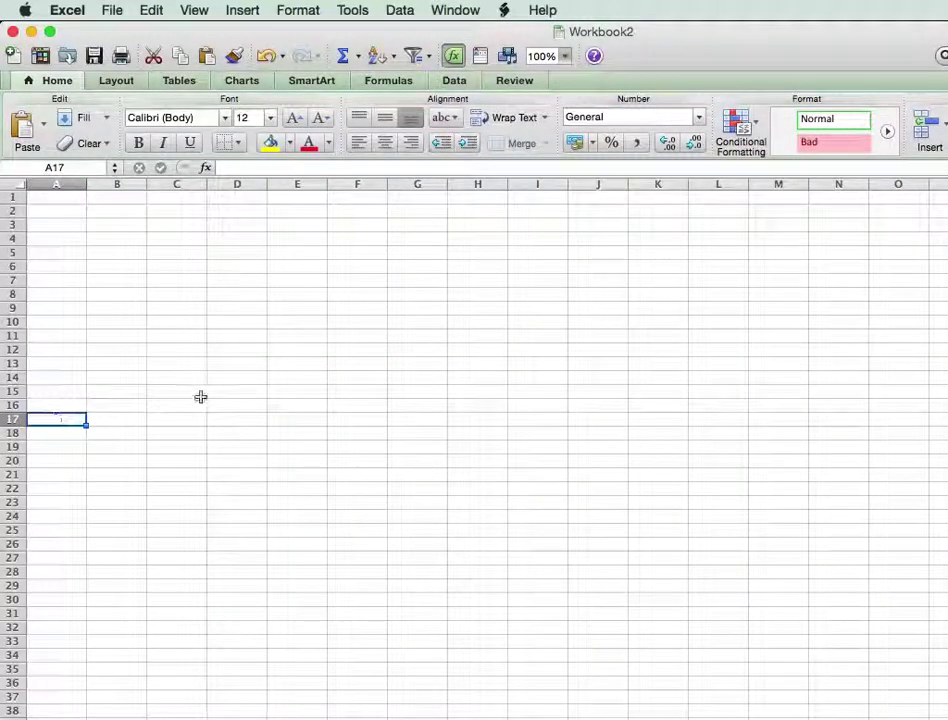
left_click(152, 10)
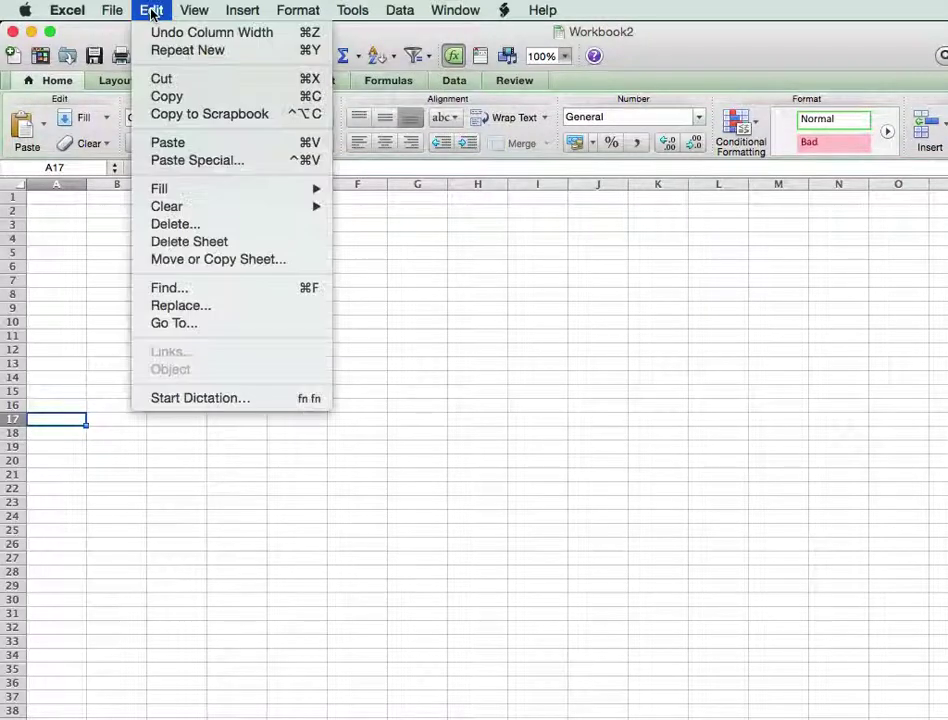
left_click(195, 165)
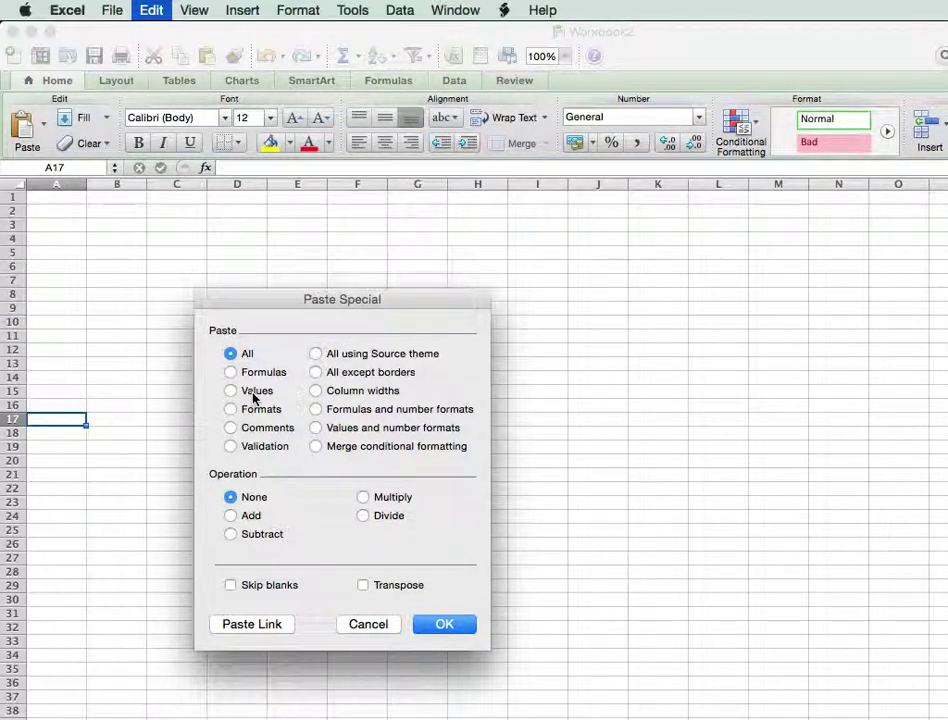
left_click(360, 626)
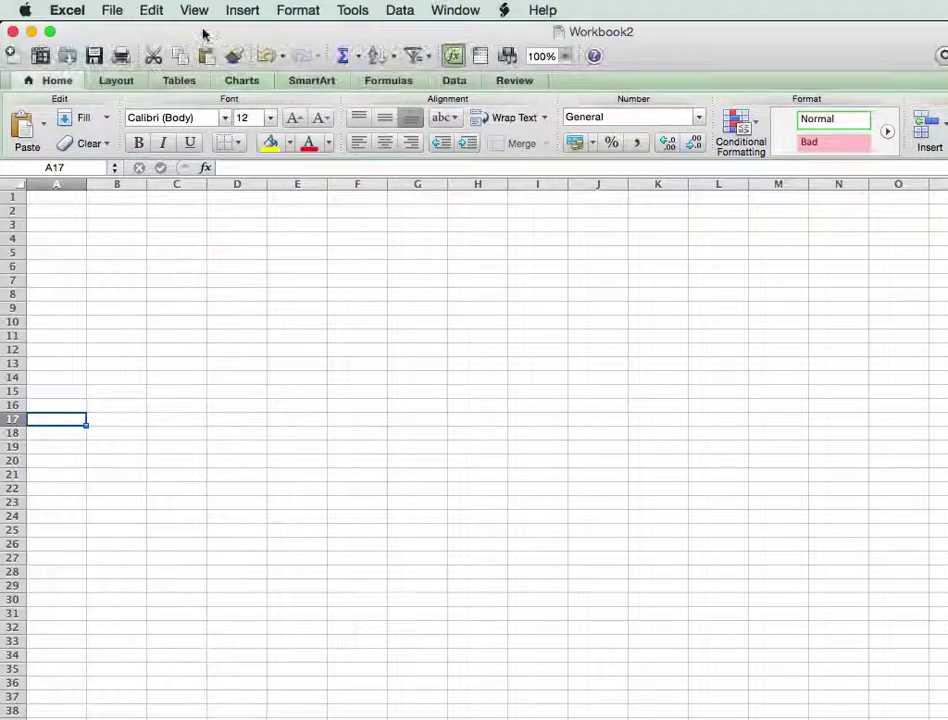
left_click(192, 10)
mouse_move(160, 14)
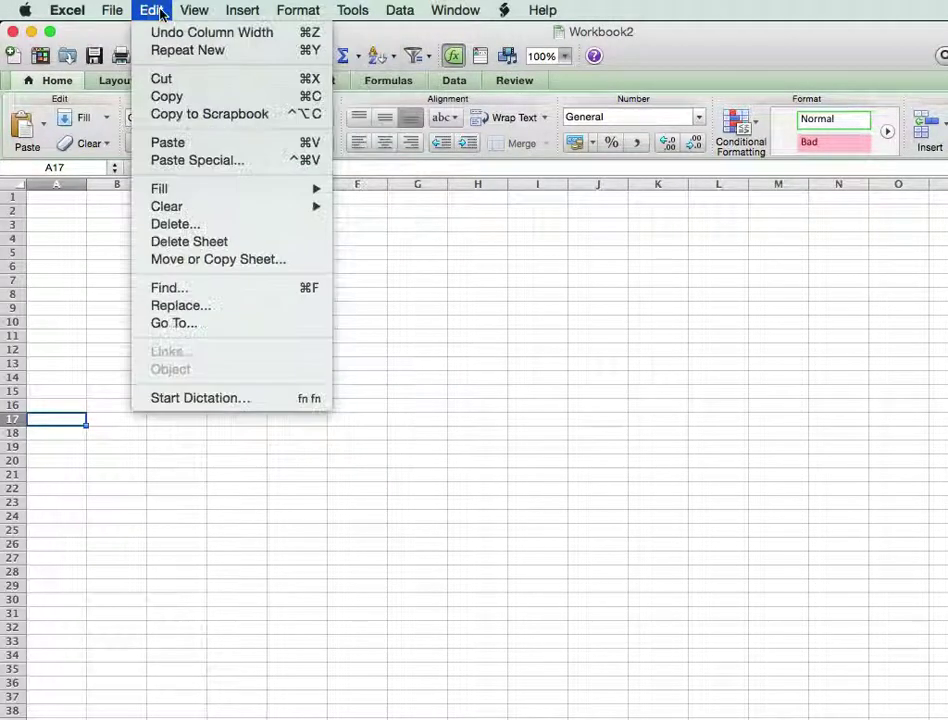
left_click(182, 143)
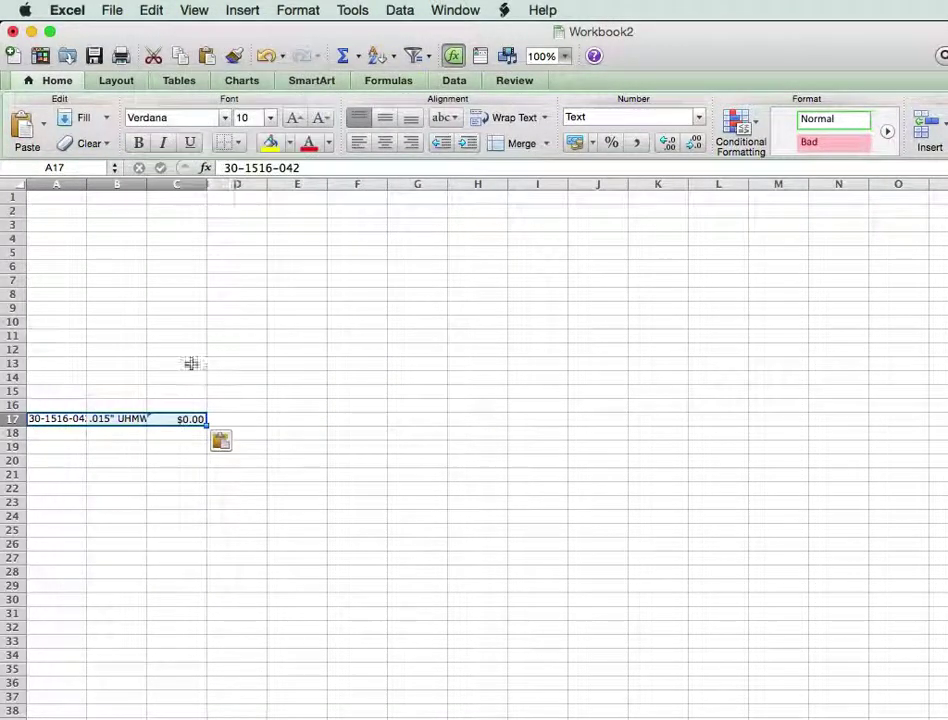
left_click_drag(87, 184, 109, 184)
left_click_drag(172, 185, 446, 188)
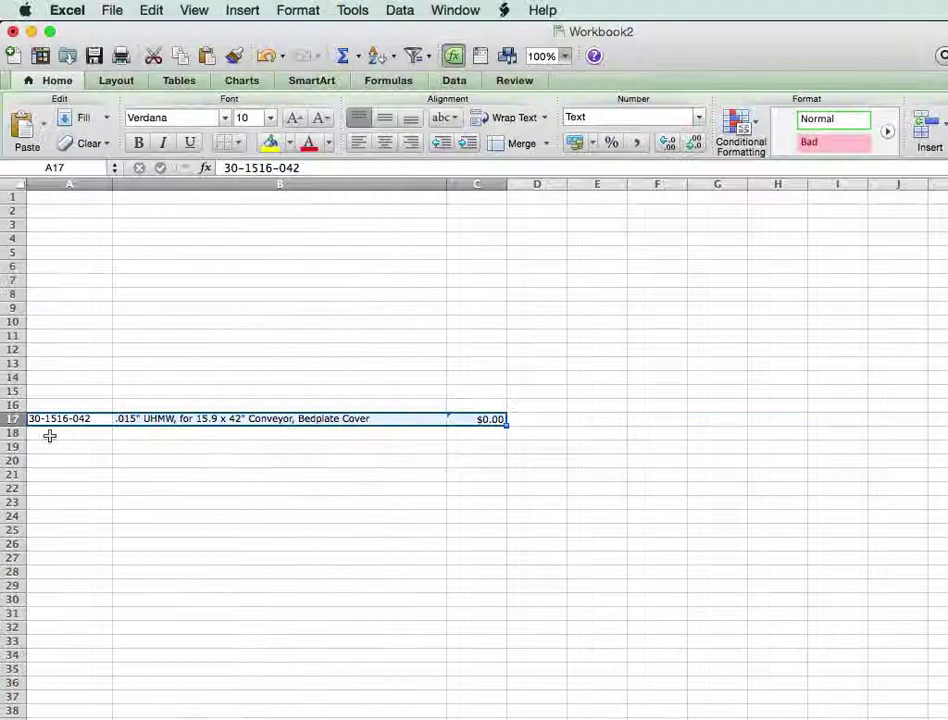
Paste the product again into row 18 as values only.
left_click(49, 436)
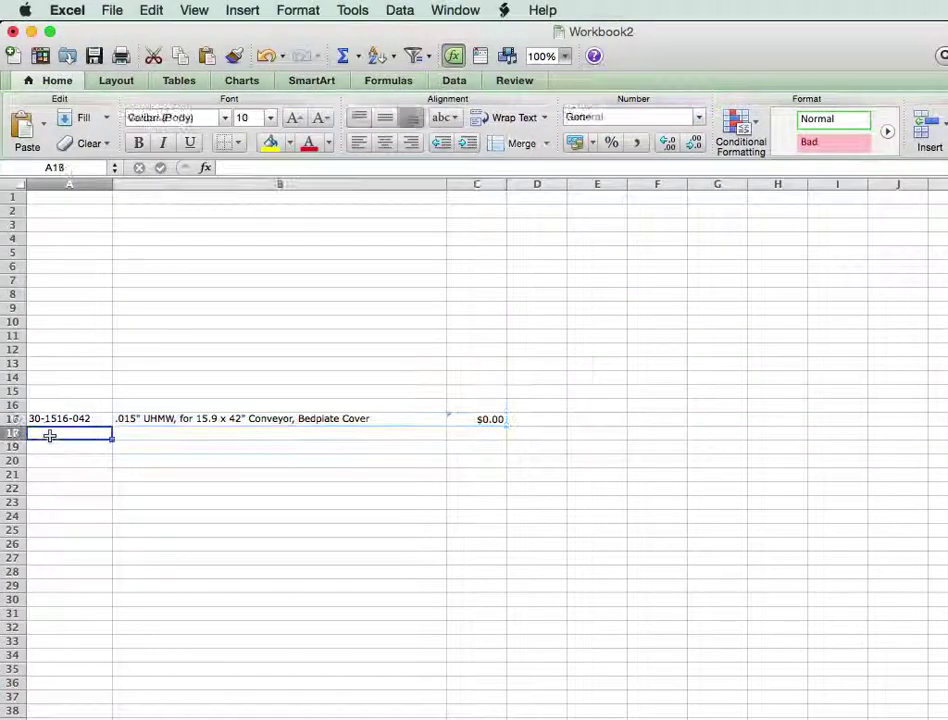
left_click(193, 10)
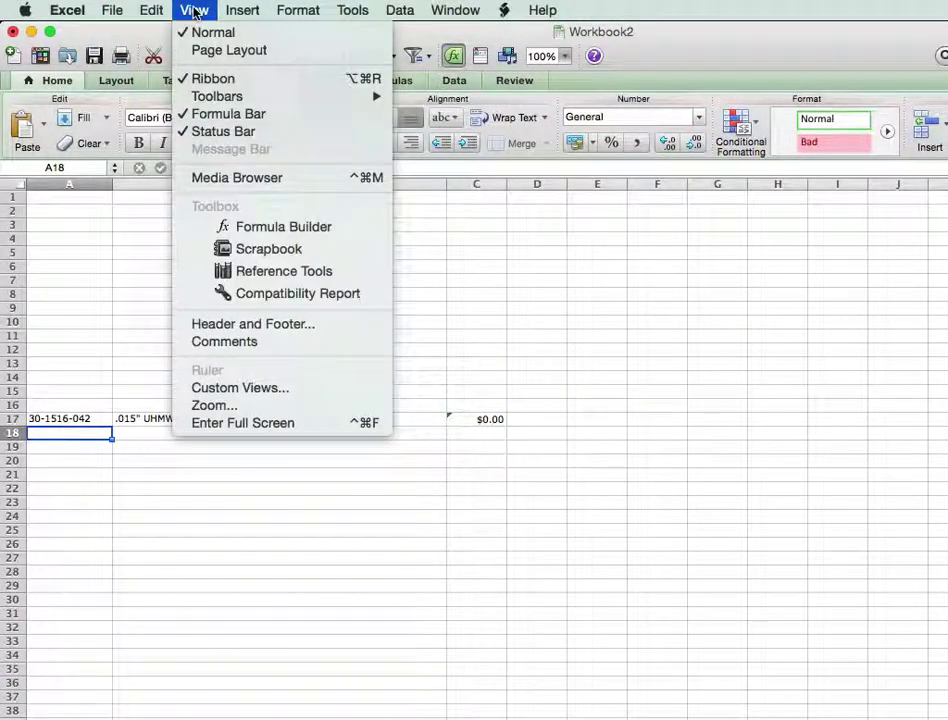
mouse_move(150, 10)
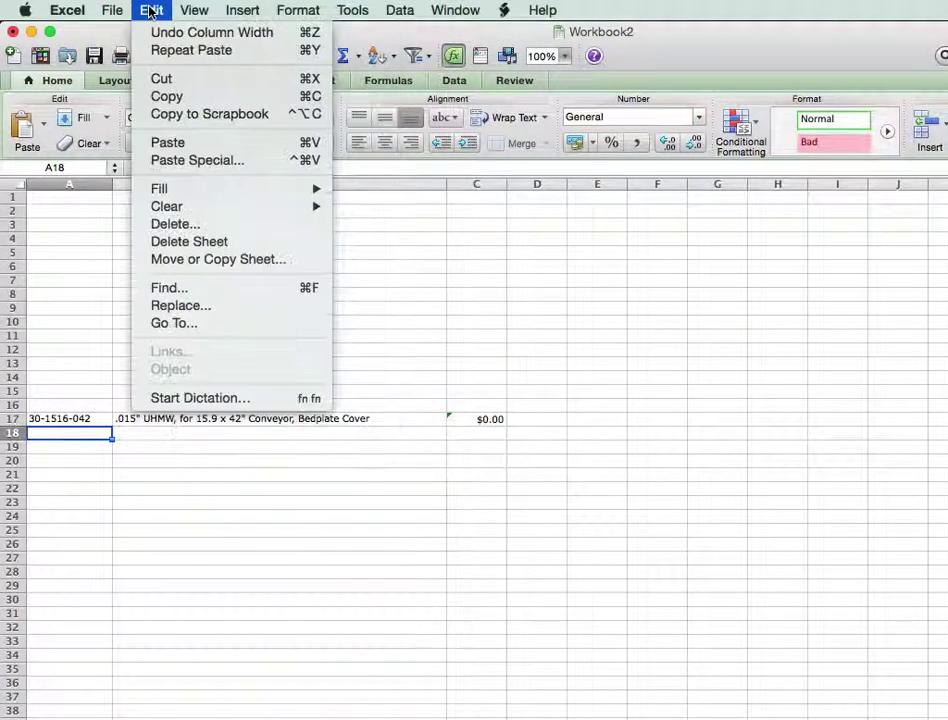
left_click(199, 162)
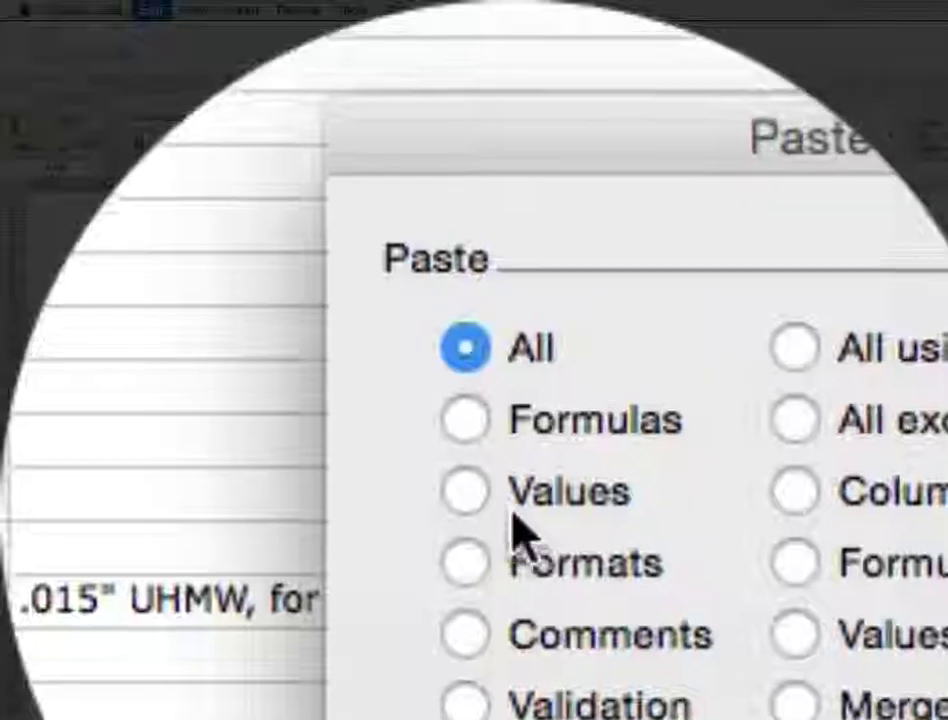
left_click(240, 394)
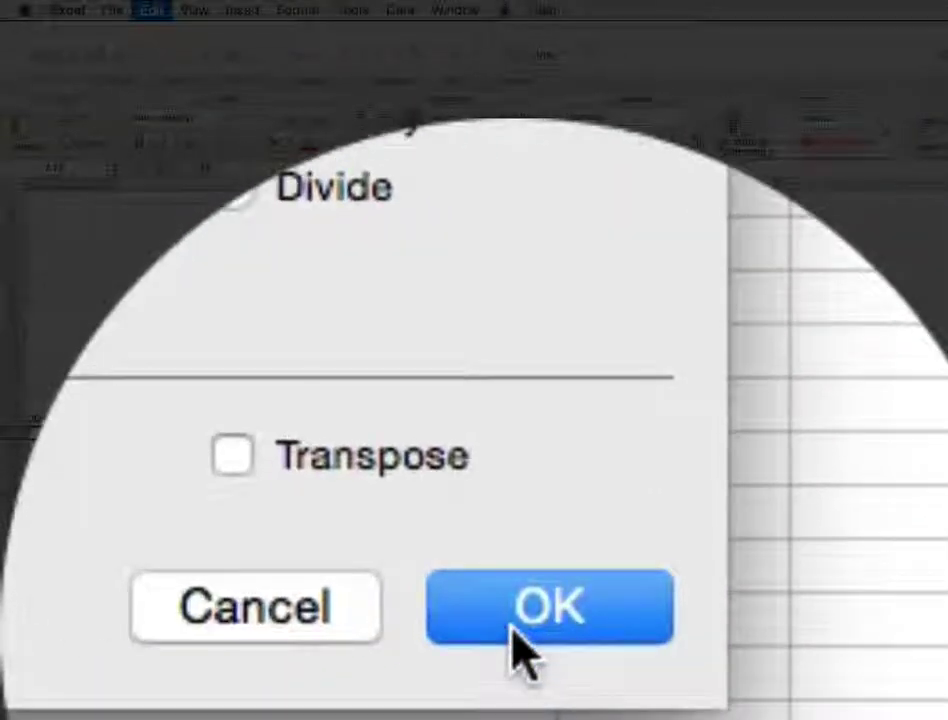
left_click(430, 708)
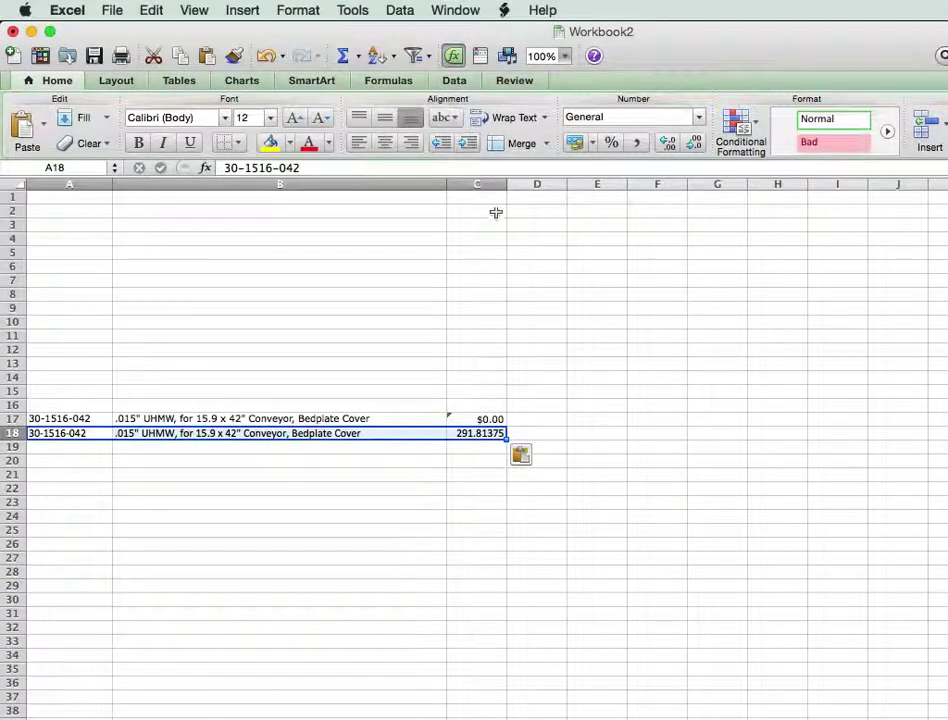
Format column C as Currency with two decimals.
left_click(476, 186)
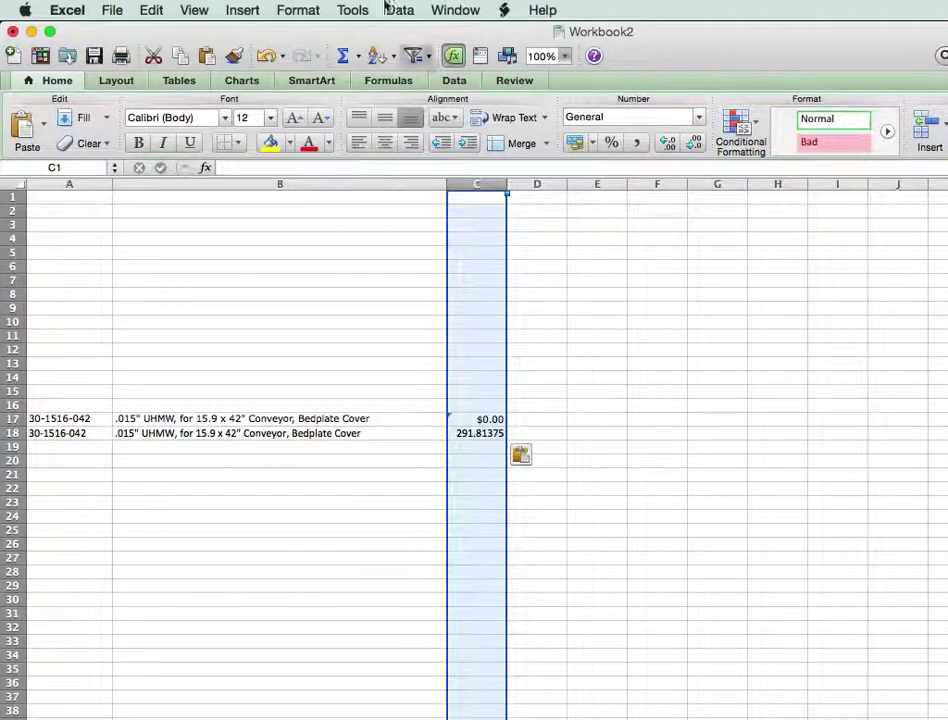
left_click(341, 10)
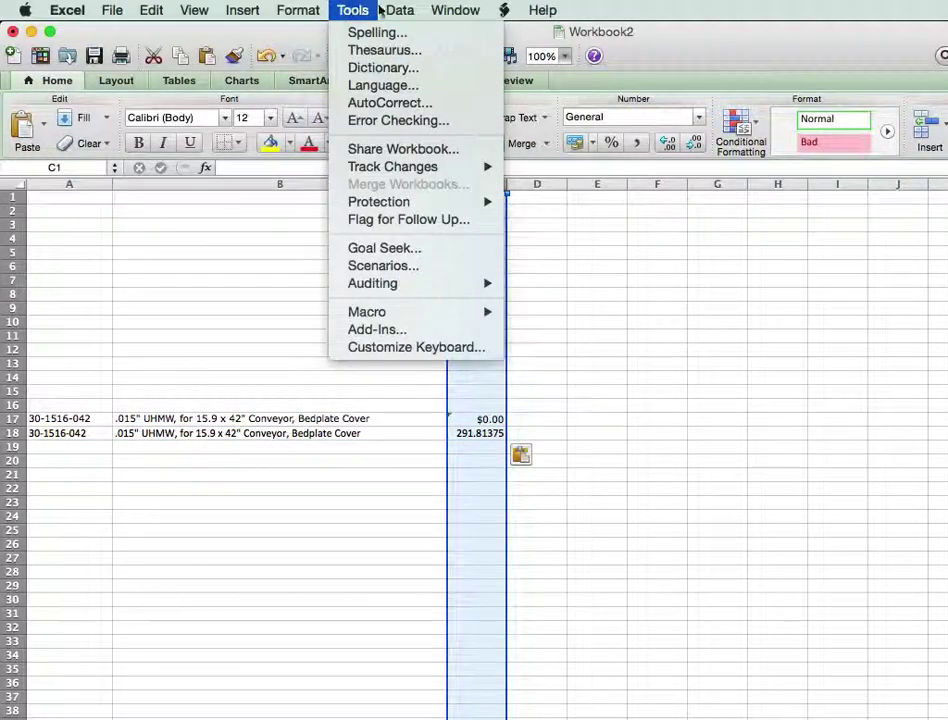
mouse_move(298, 10)
left_click(312, 34)
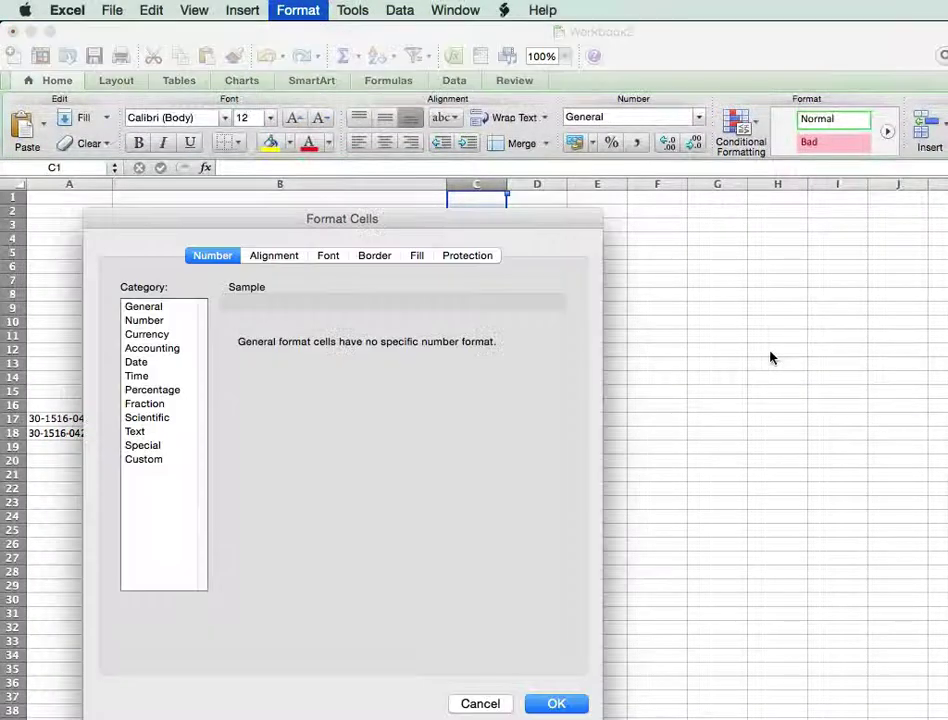
left_click(152, 334)
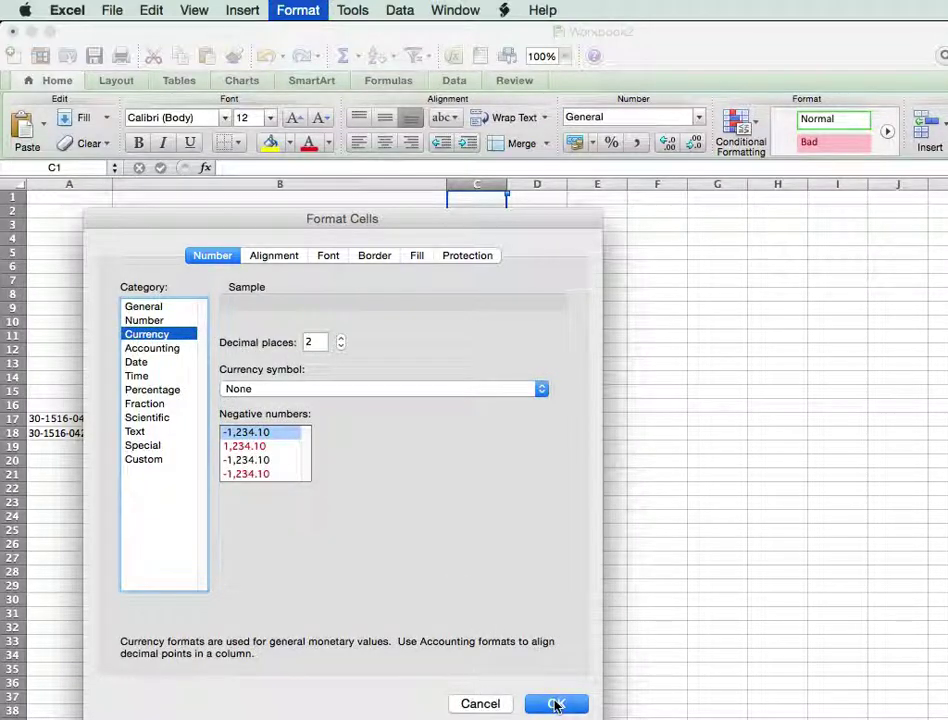
left_click(557, 705)
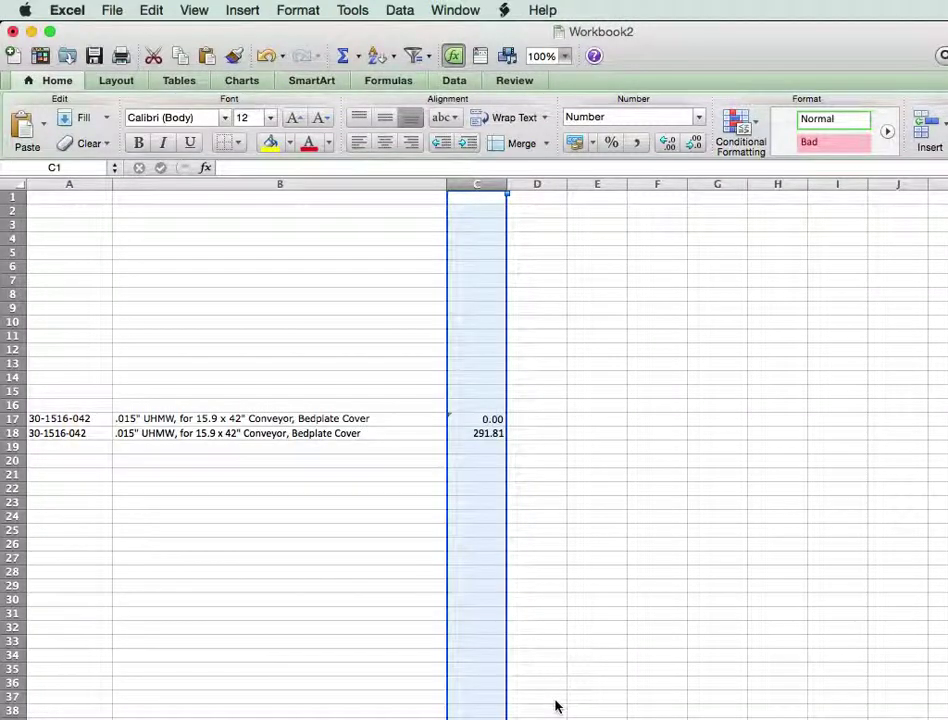
left_click(13, 419)
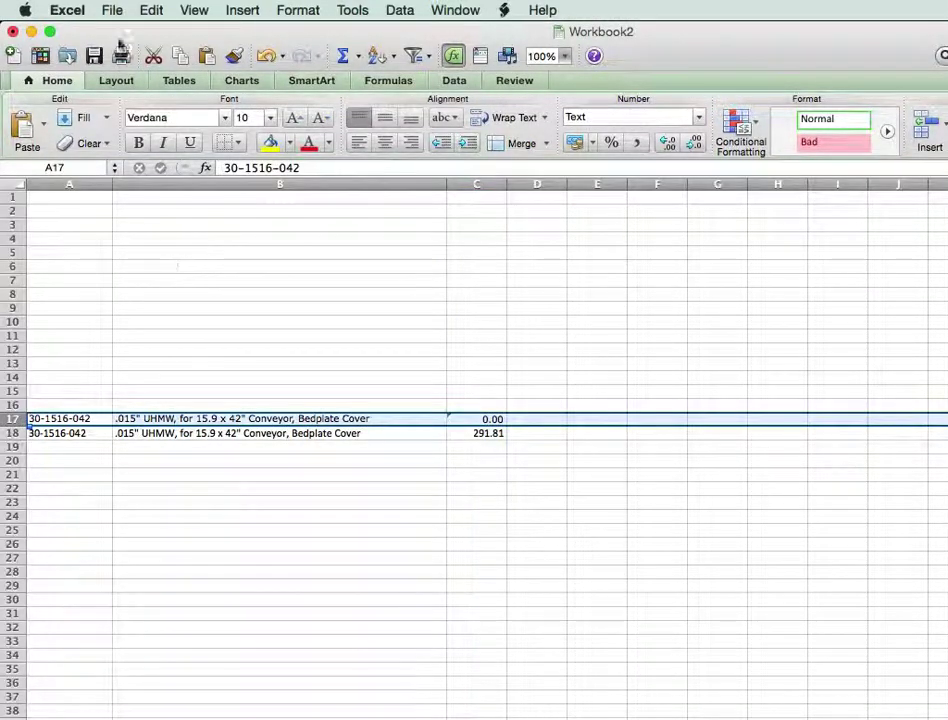
Delete the duplicate product row from the new workbook.
left_click(150, 11)
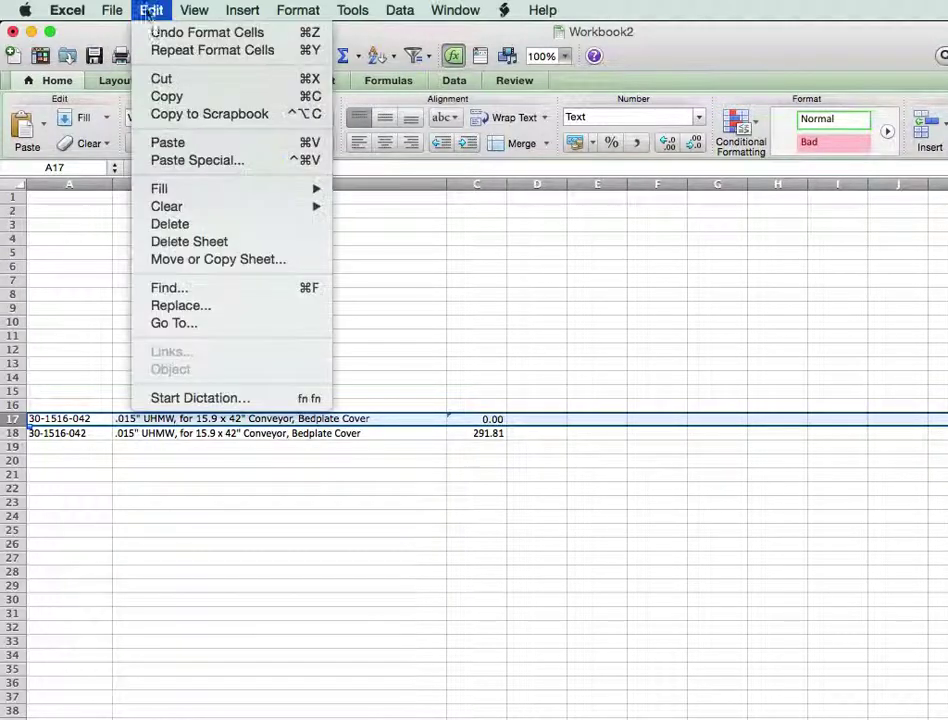
left_click(182, 226)
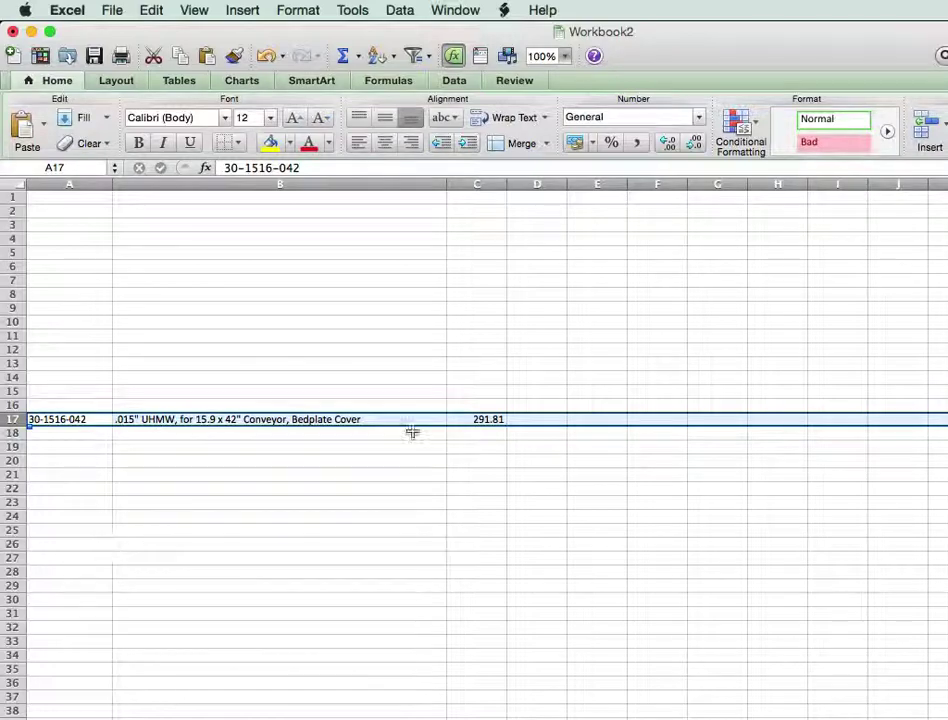
key("super+grave")
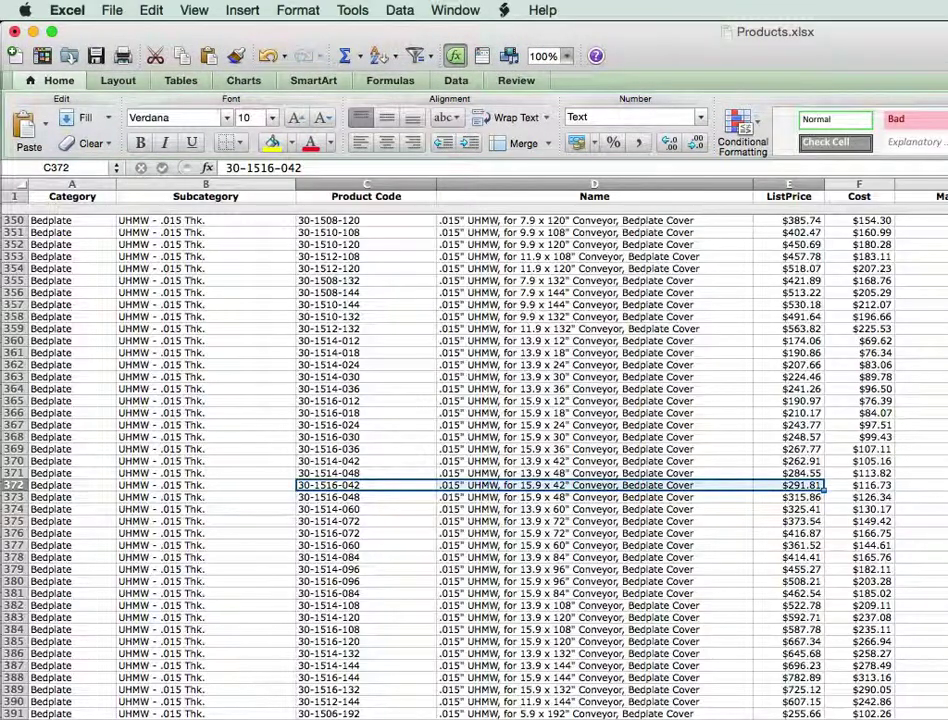
Copy product 20-7125's code, name and price from row 576 into Workbook2's next empty row.
scroll(474, 460, "down", 20)
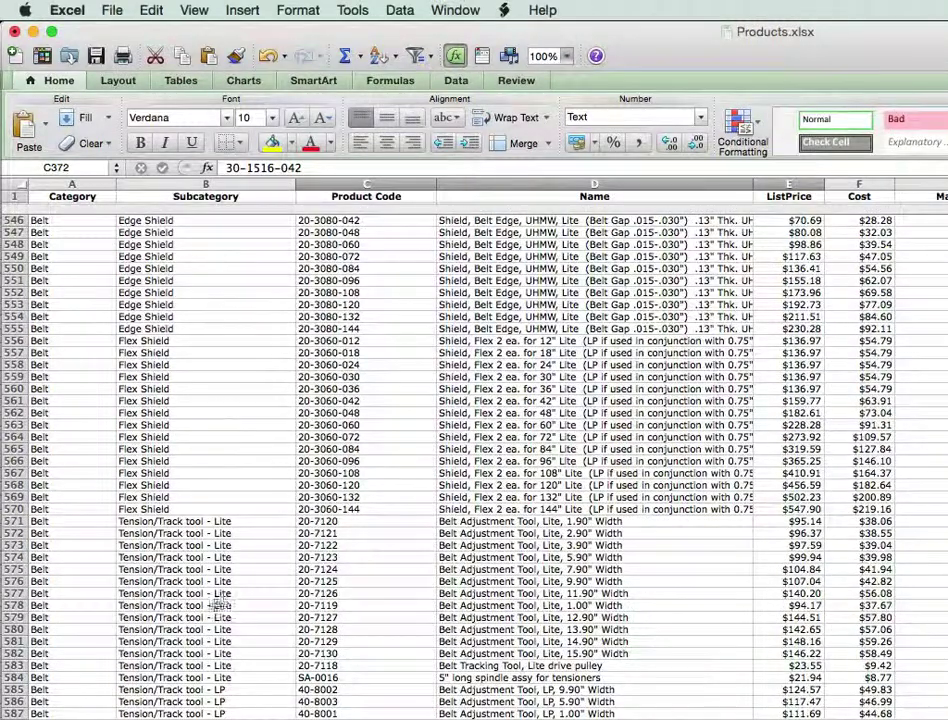
left_click_drag(328, 583, 778, 578)
key("super+c")
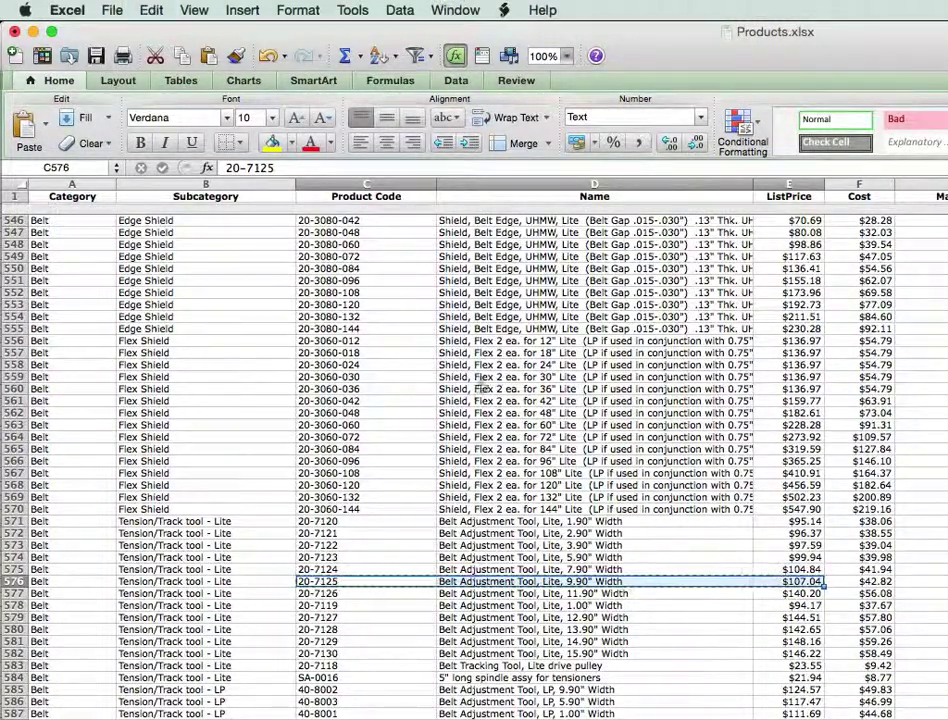
left_click(455, 10)
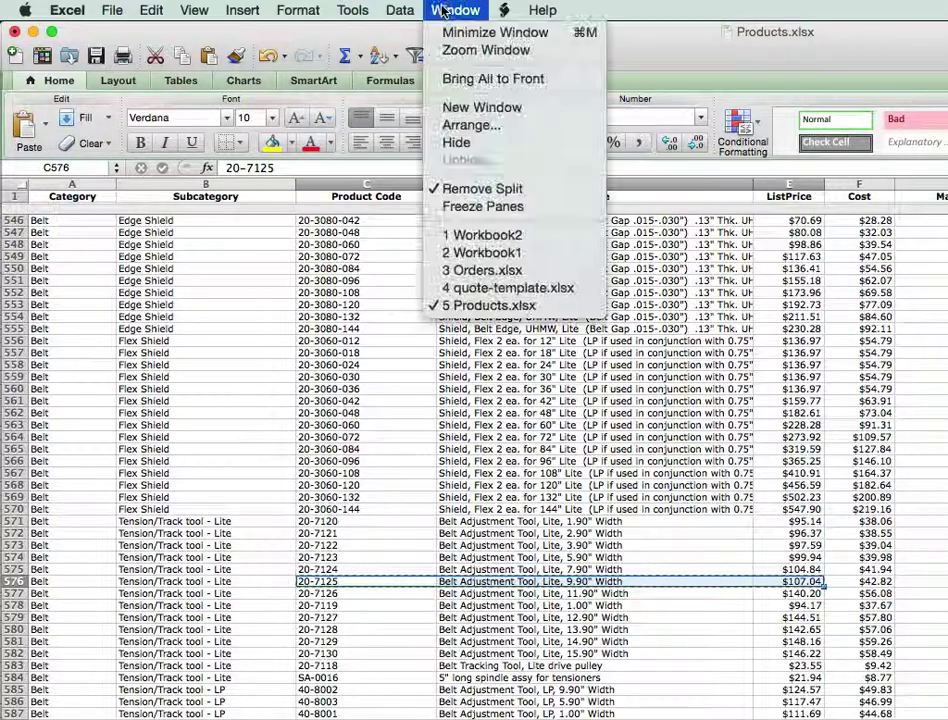
left_click(491, 241)
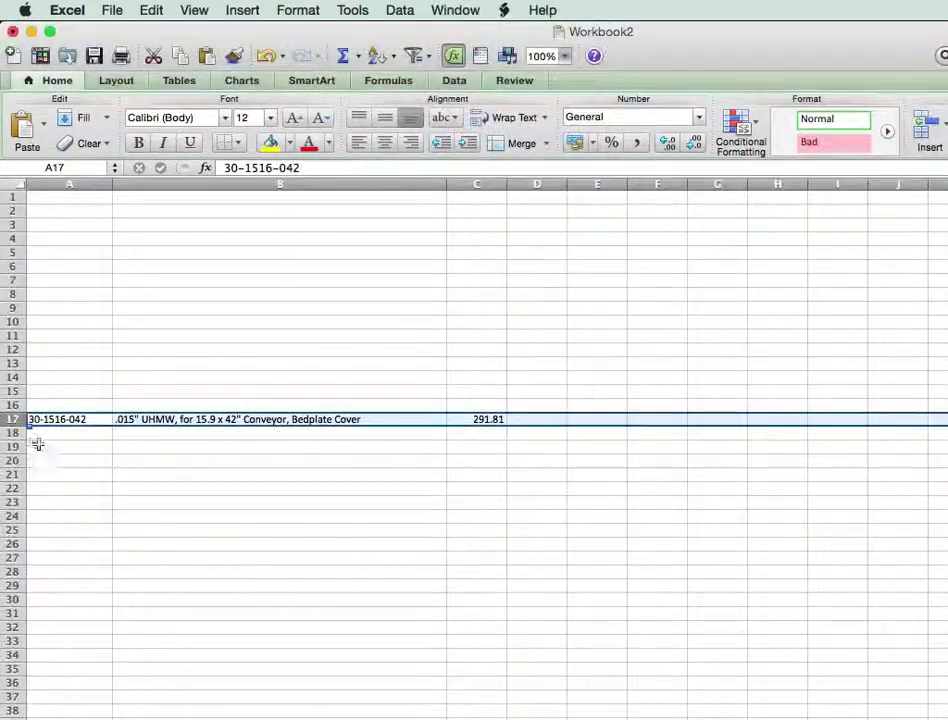
left_click(72, 433)
Paste product 20-7125 as values into the item list and widen column B for full names.
left_click(150, 12)
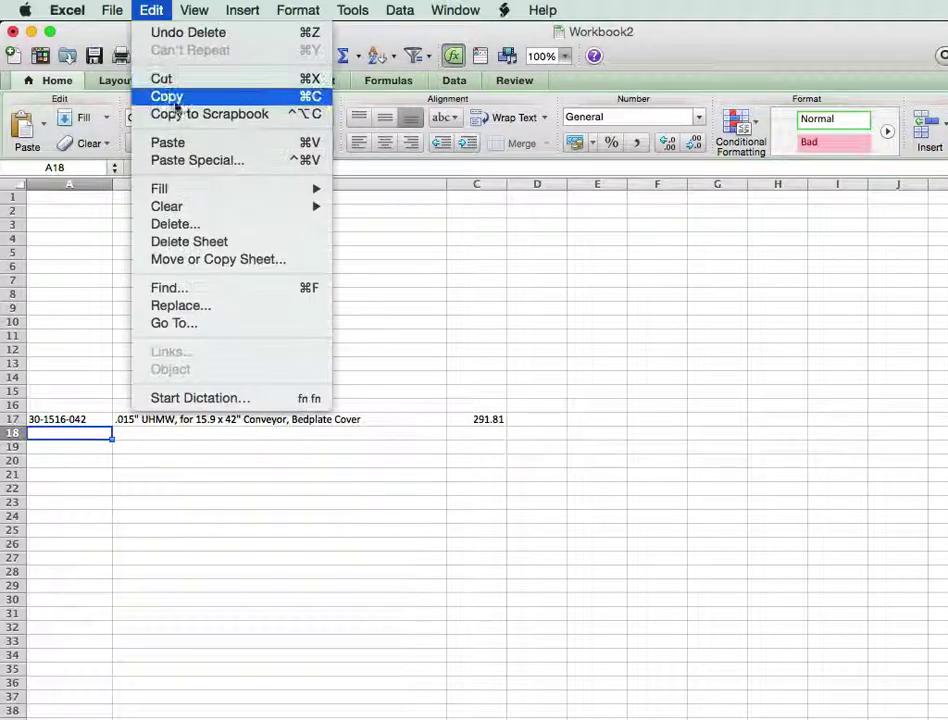
left_click(186, 160)
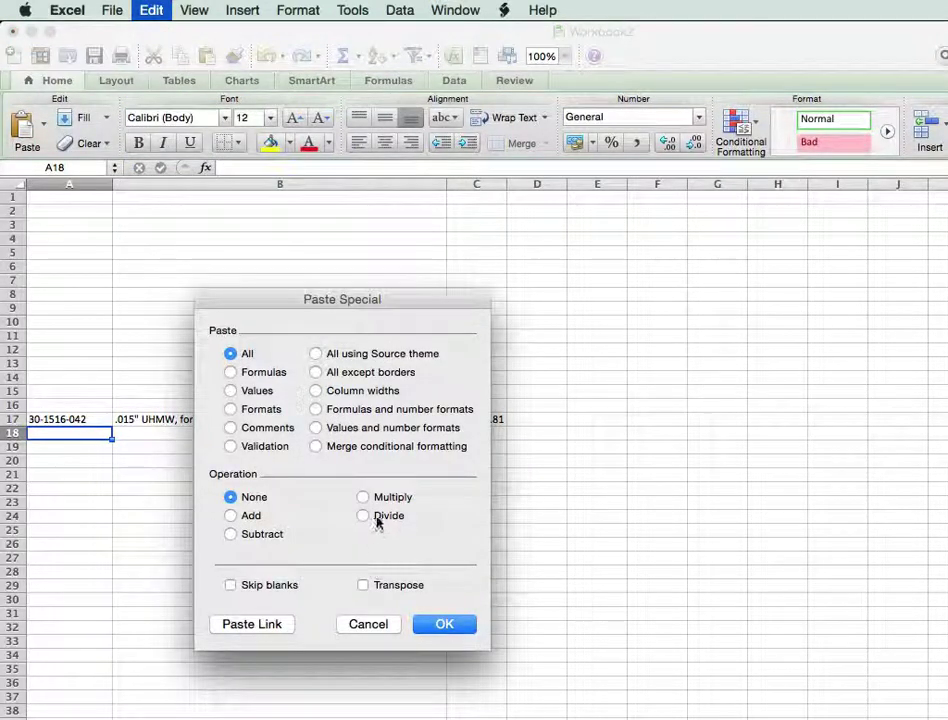
left_click(252, 391)
left_click(445, 623)
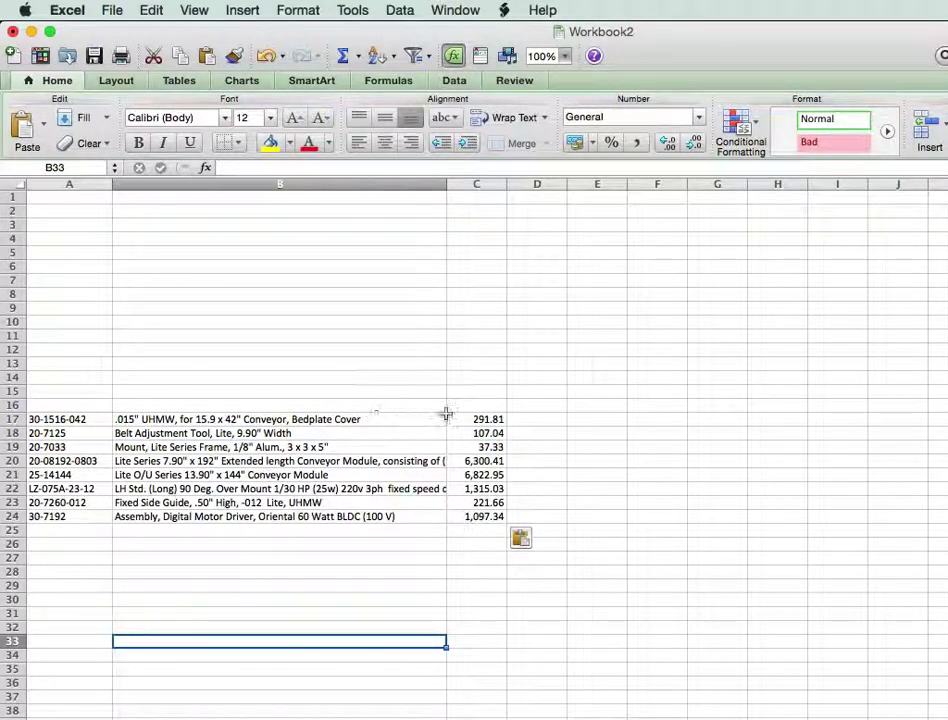
left_click_drag(446, 187, 586, 184)
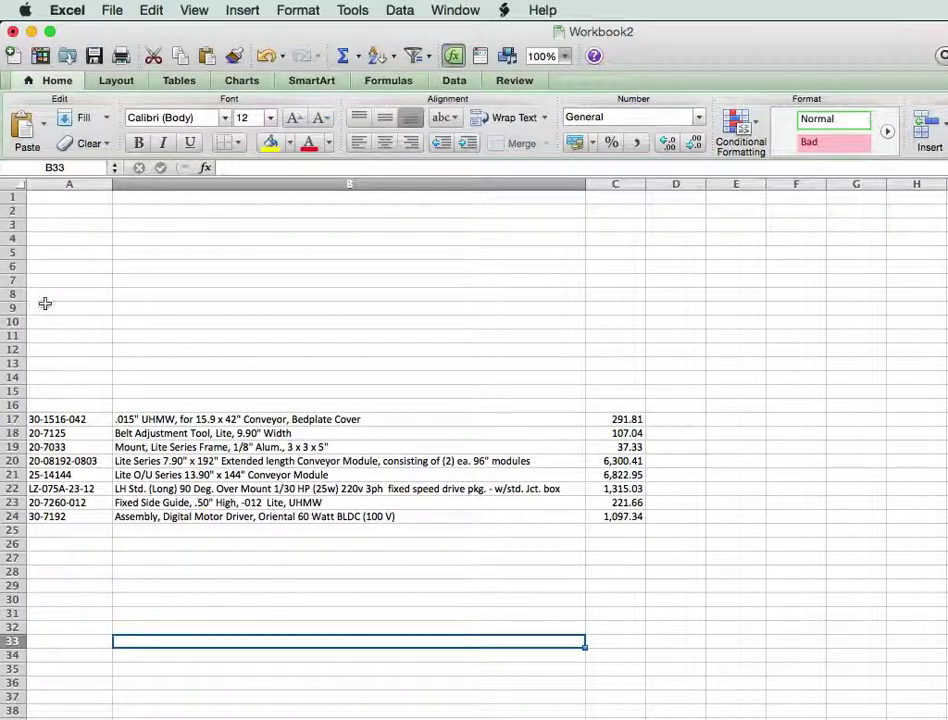
Enter =sum(C17:C24) in C26 to total the eight prices as 16,193.57.
left_click(607, 544)
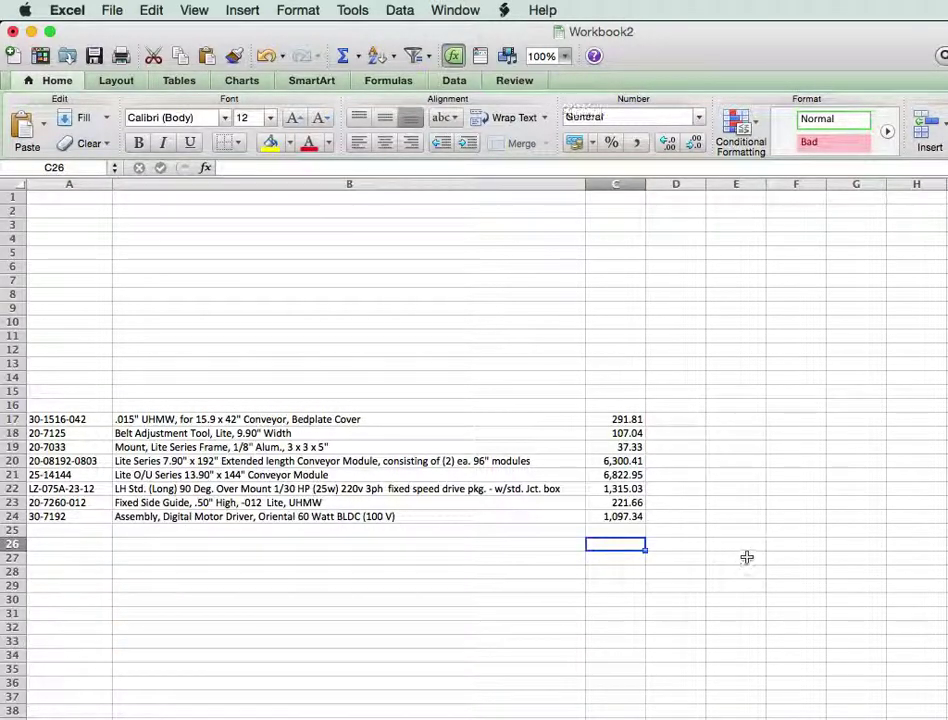
type("=sum(")
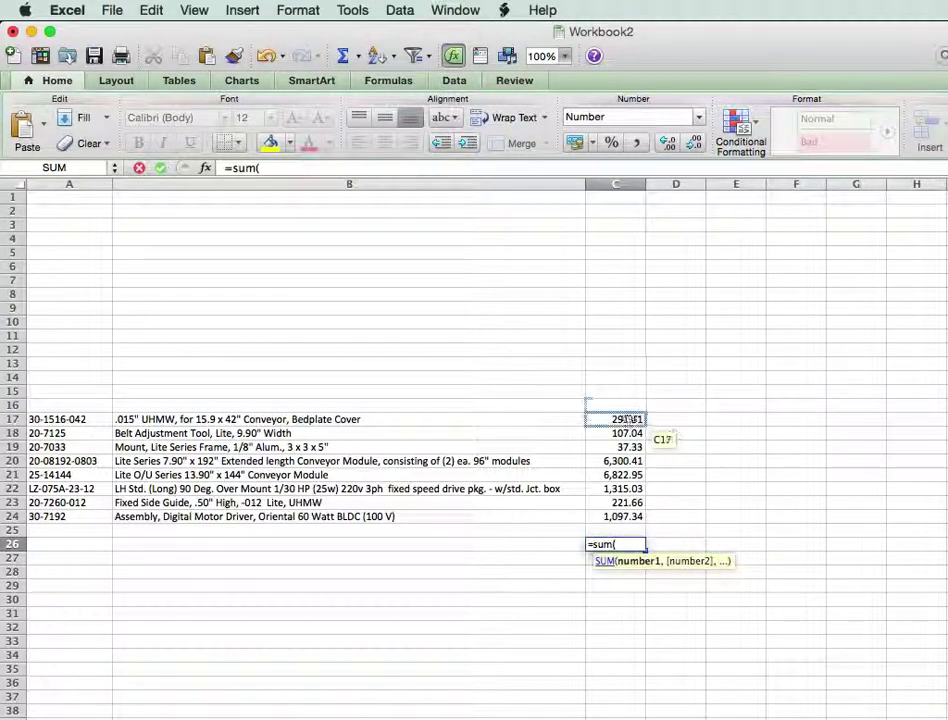
left_click_drag(622, 421, 636, 512)
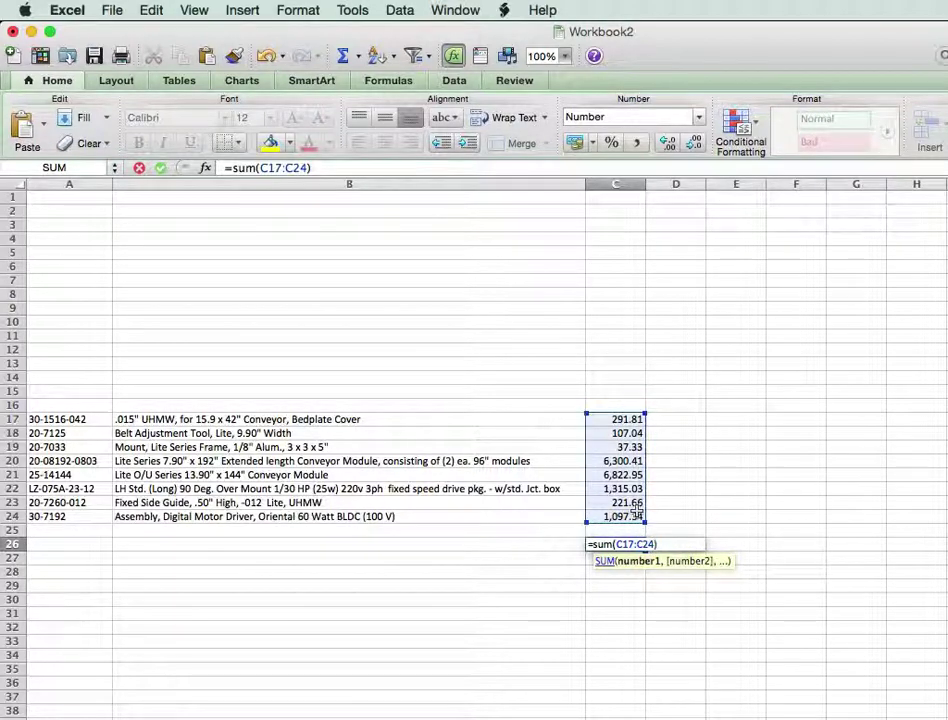
key("Return")
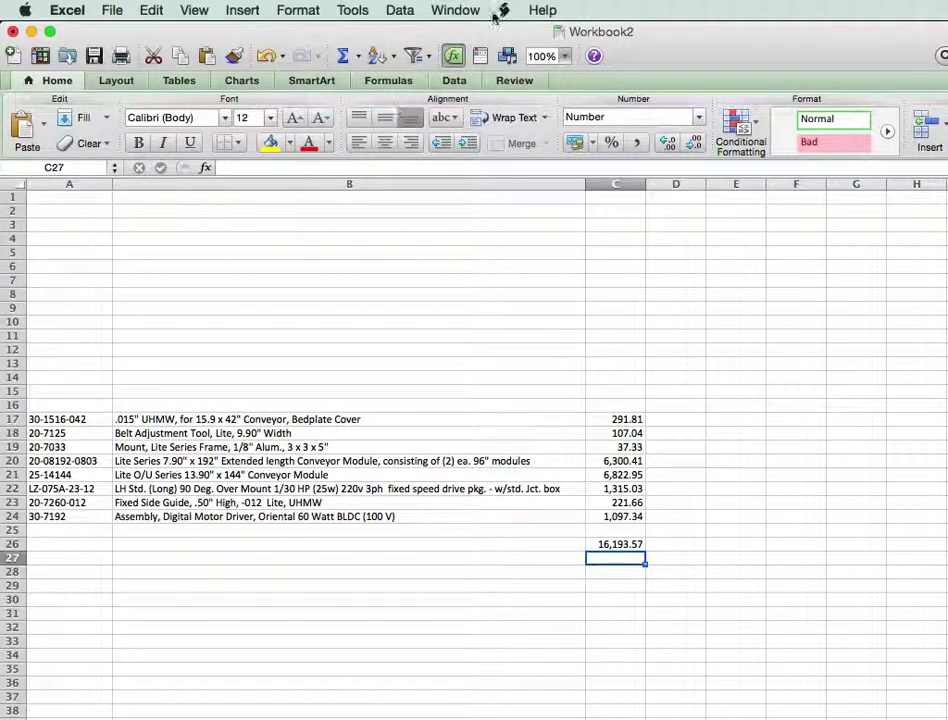
Switch to quote-template.xlsx and move its window up near the menu bar.
left_click(456, 12)
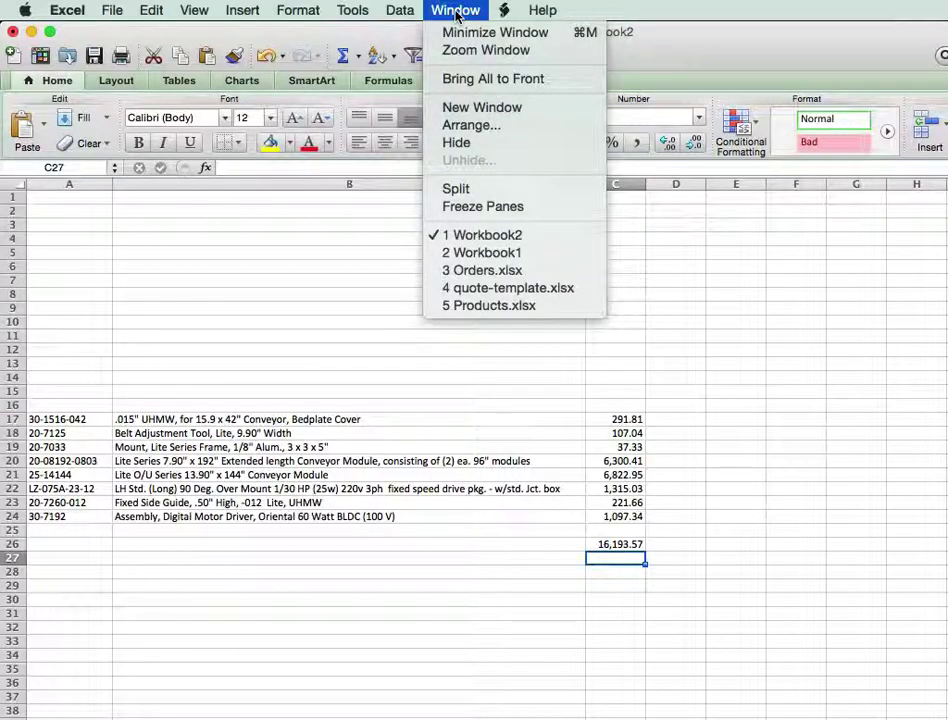
left_click(519, 289)
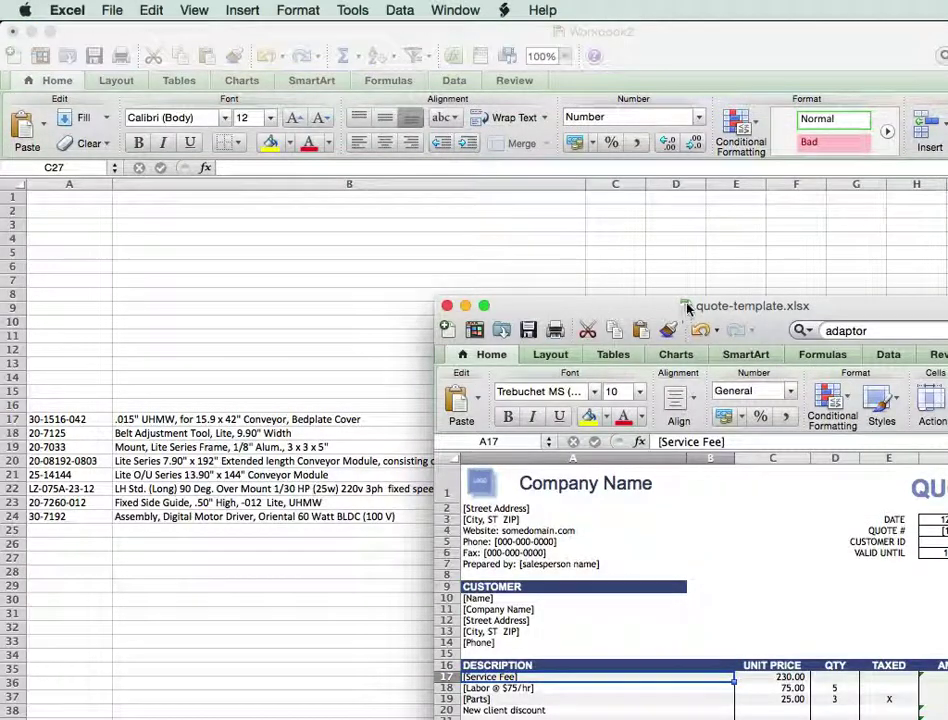
left_click_drag(622, 302, 462, 17)
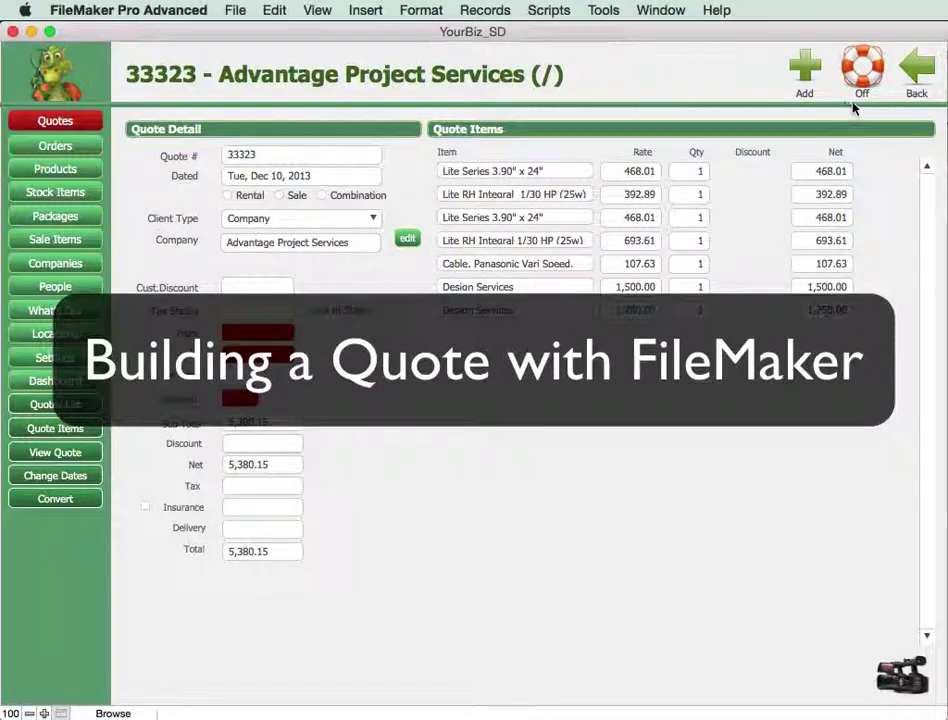
Create a new quote record marked as a Sale with Client Type Company.
left_click(802, 68)
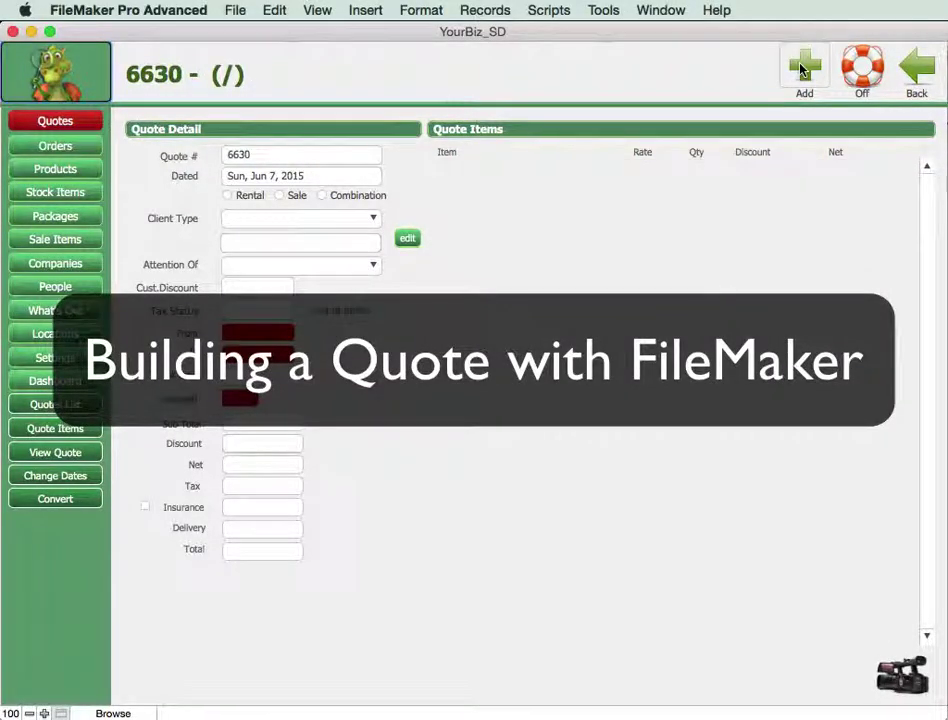
left_click(279, 196)
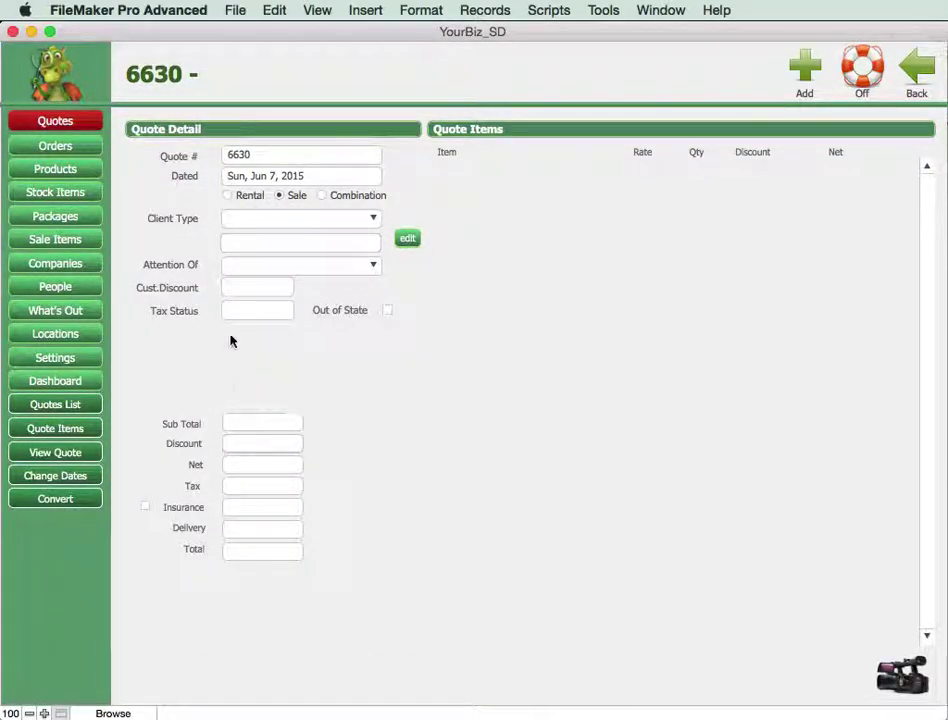
left_click(253, 221)
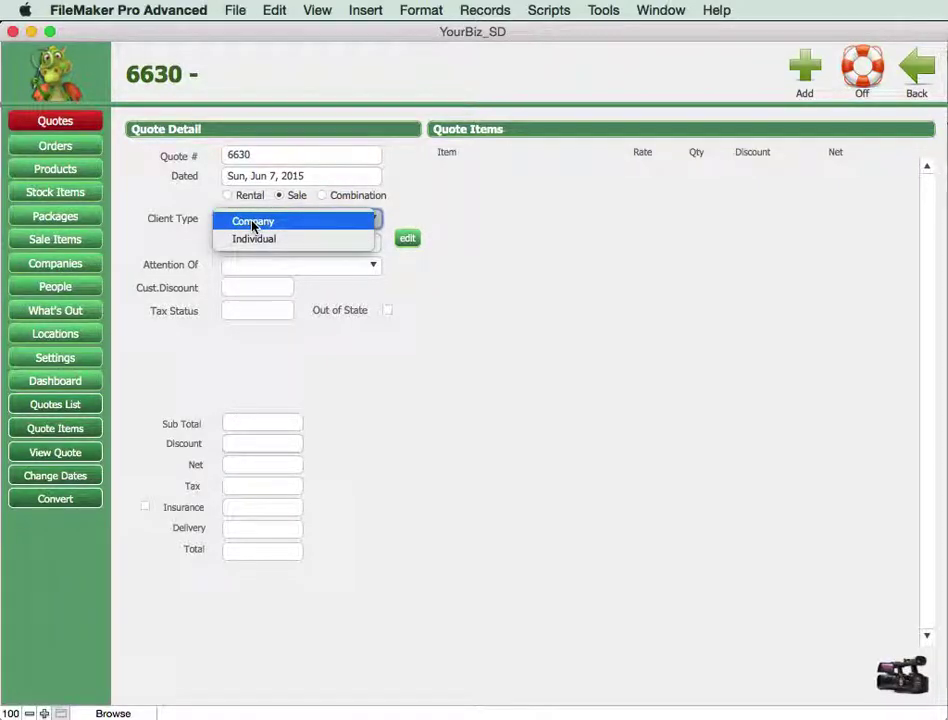
left_click(253, 223)
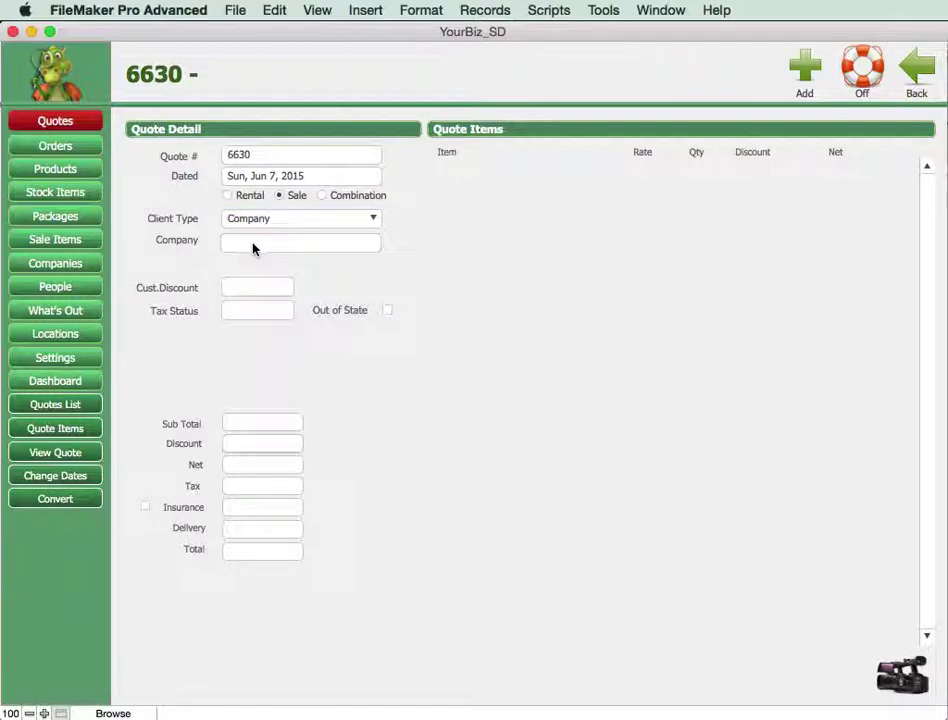
Choose Kaplan as the customer by filtering companies on K and 'kap'.
left_click(253, 249)
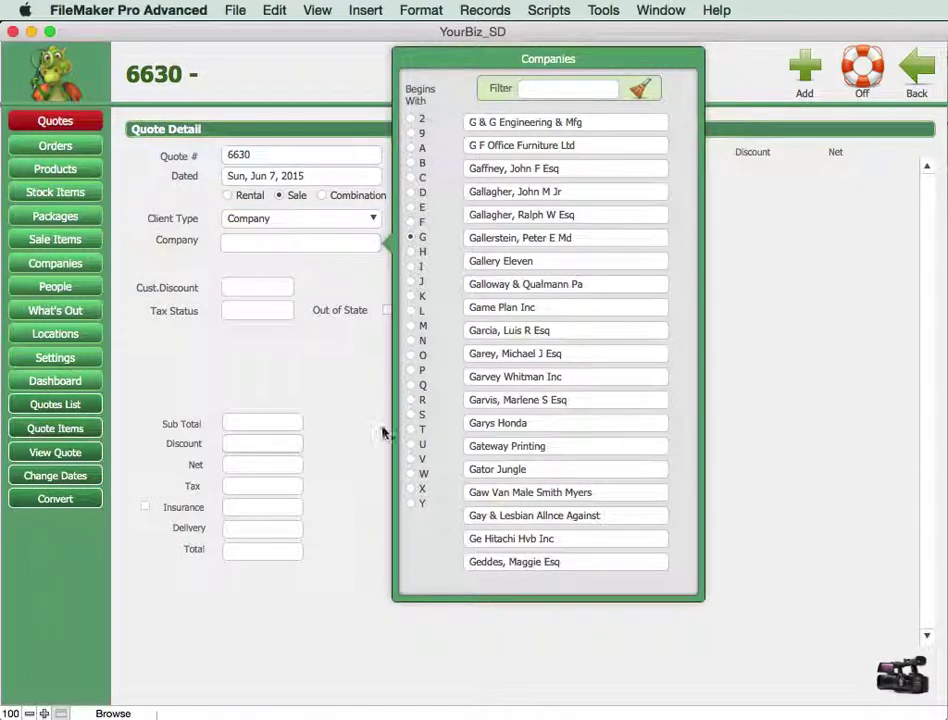
left_click(411, 296)
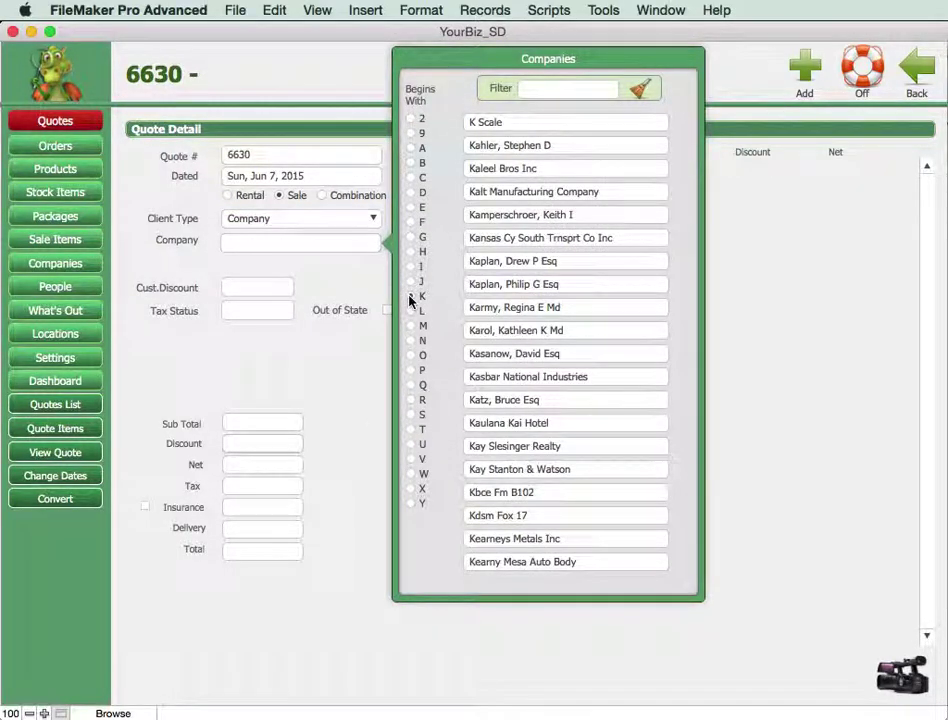
left_click(555, 89)
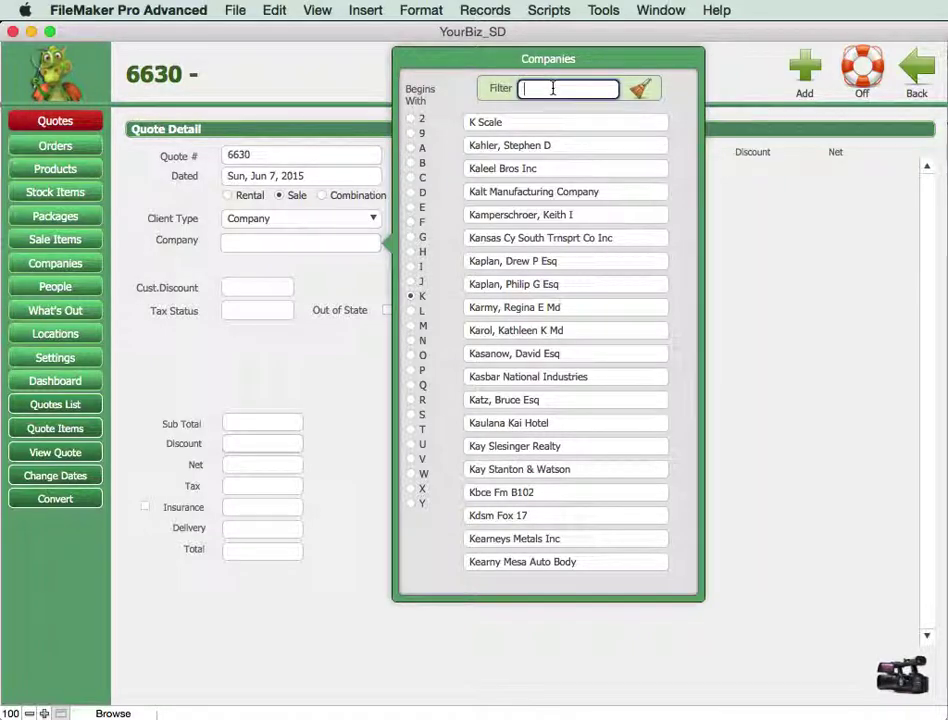
type("kap")
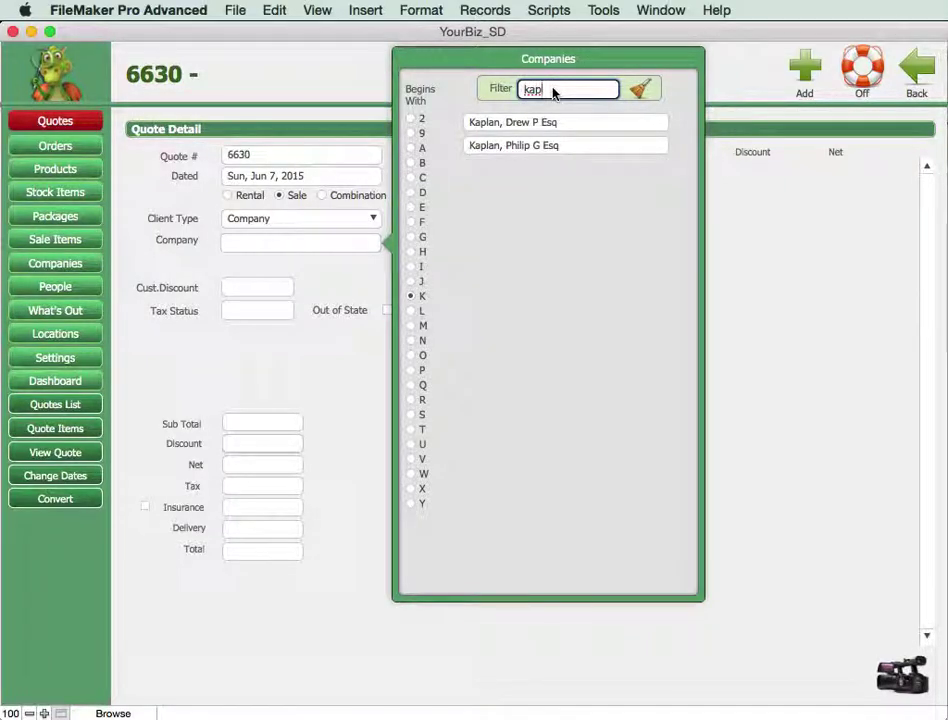
left_click(492, 147)
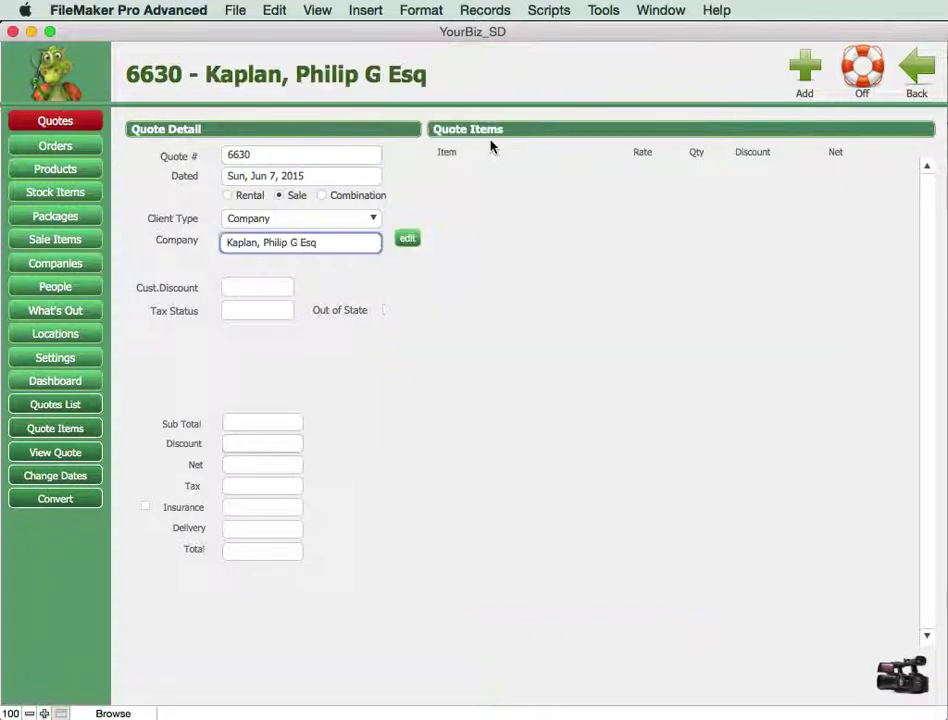
Enter the company's work phone and a new contact's first name on Kaplan's contact card.
left_click(407, 240)
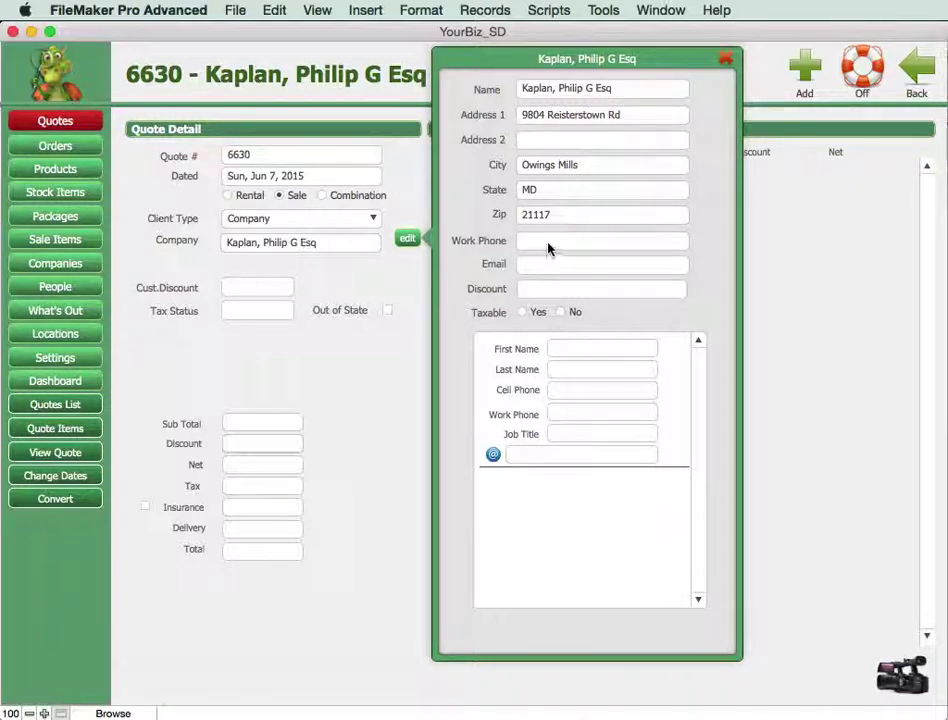
left_click(650, 238)
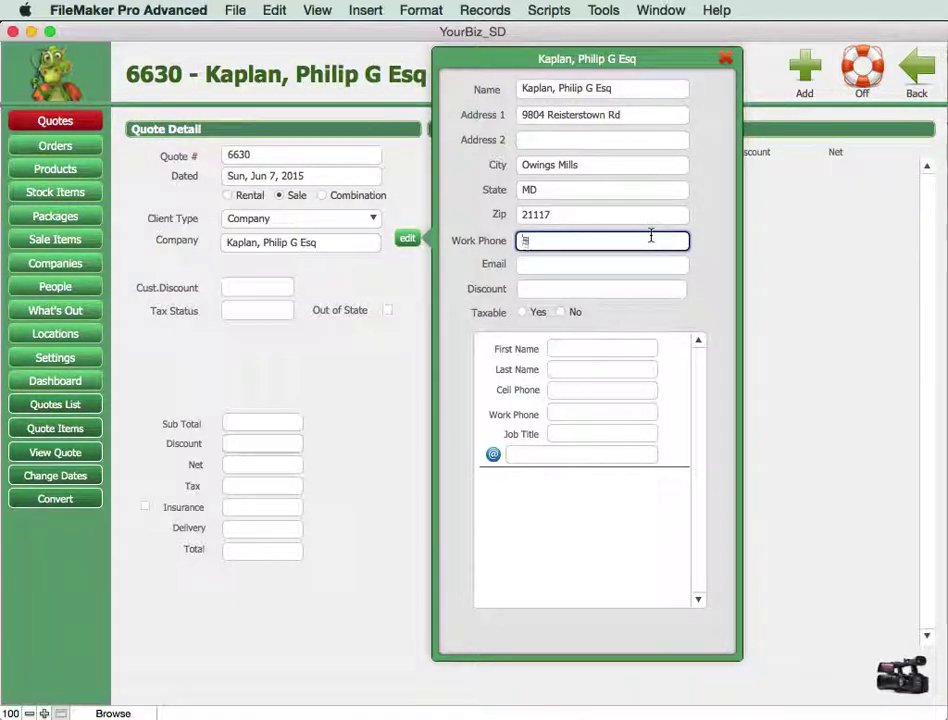
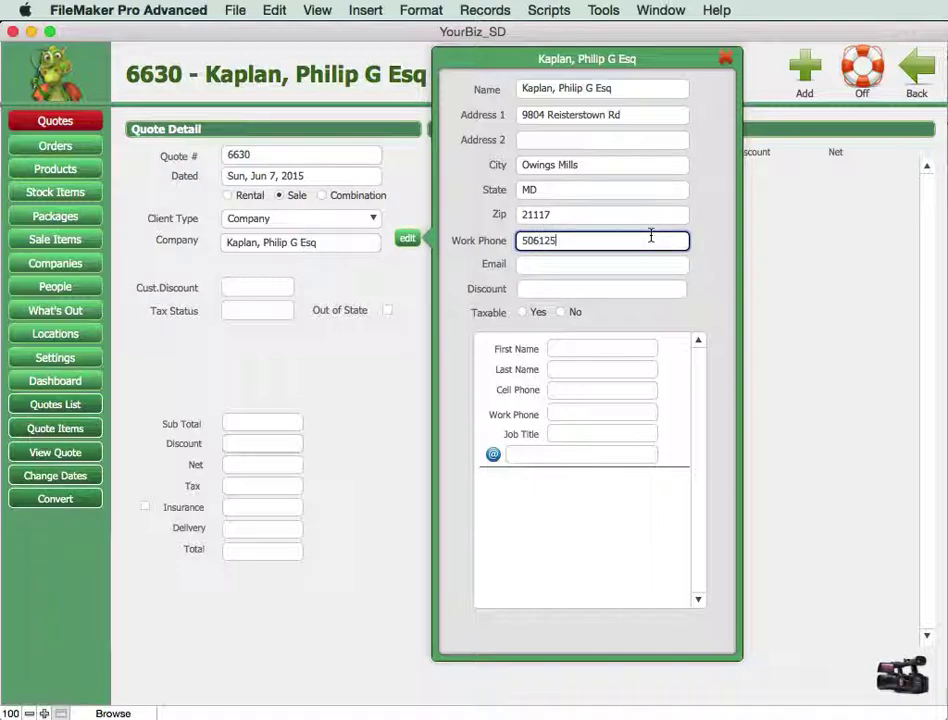
key("Tab")
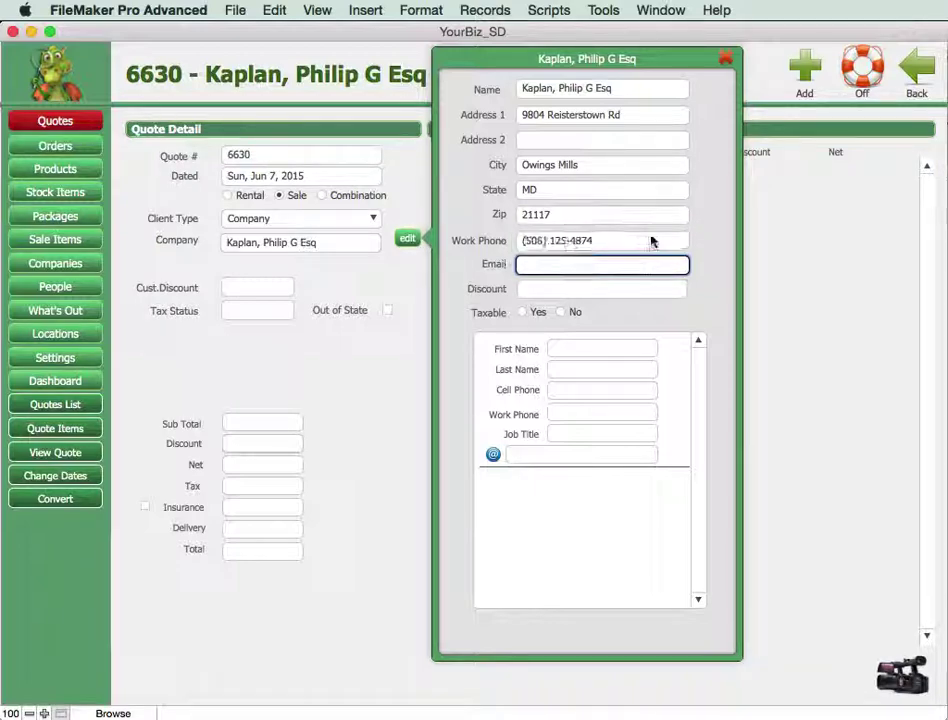
left_click(630, 348)
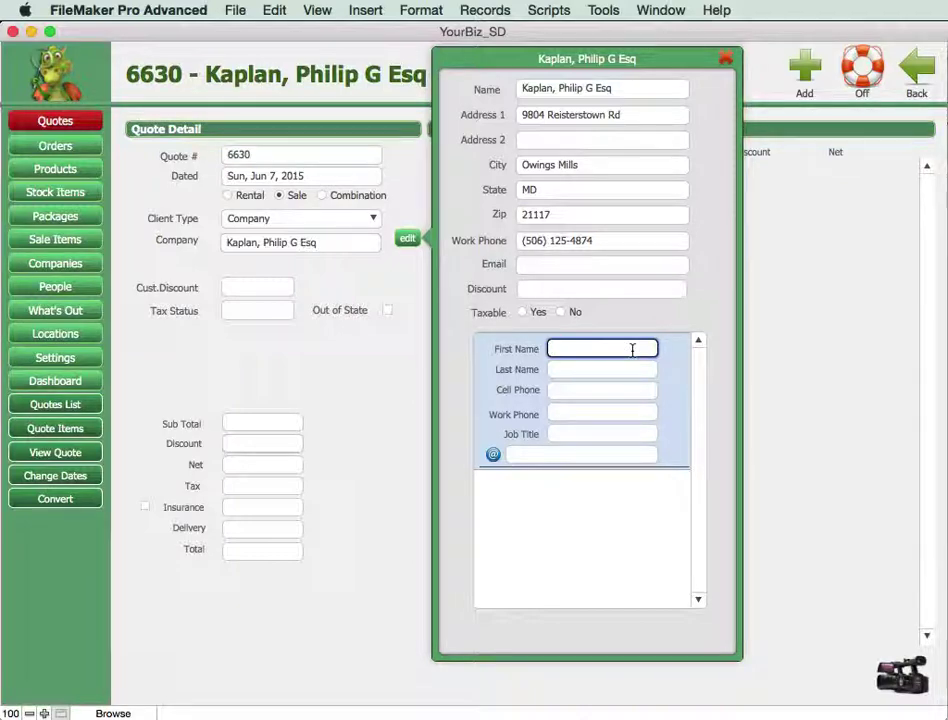
type("Phillip")
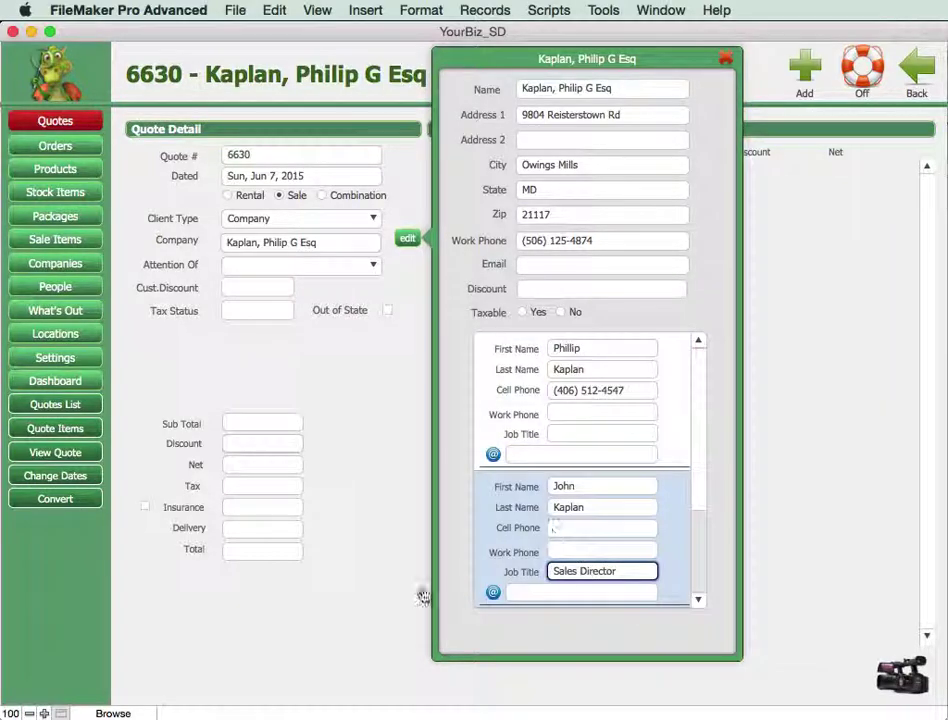
Close the contact card and address the quote to the second listed contact.
left_click(423, 597)
left_click(302, 266)
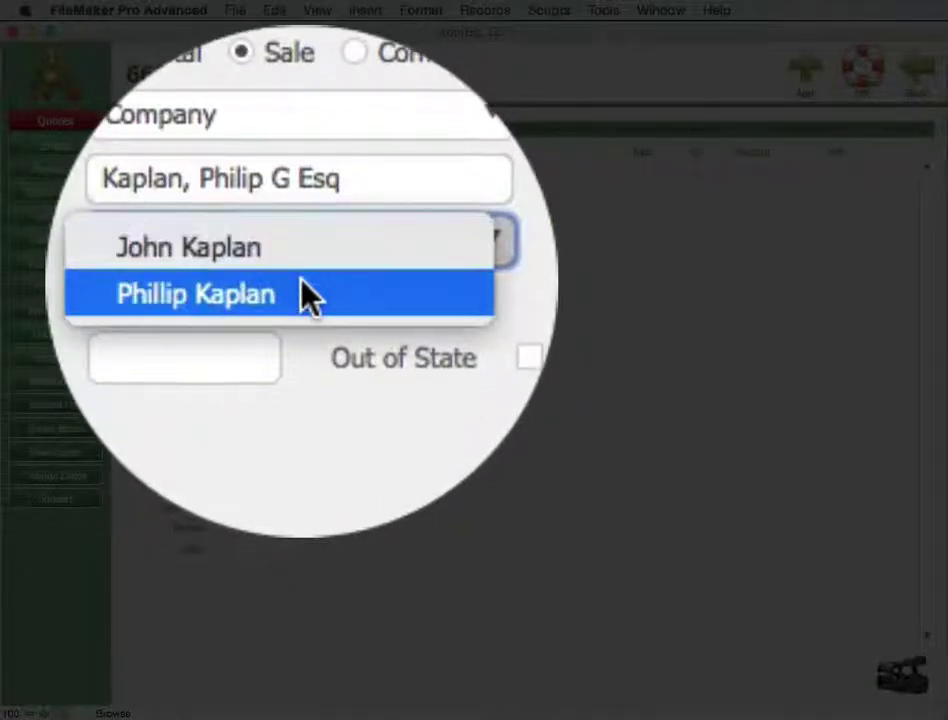
left_click(301, 290)
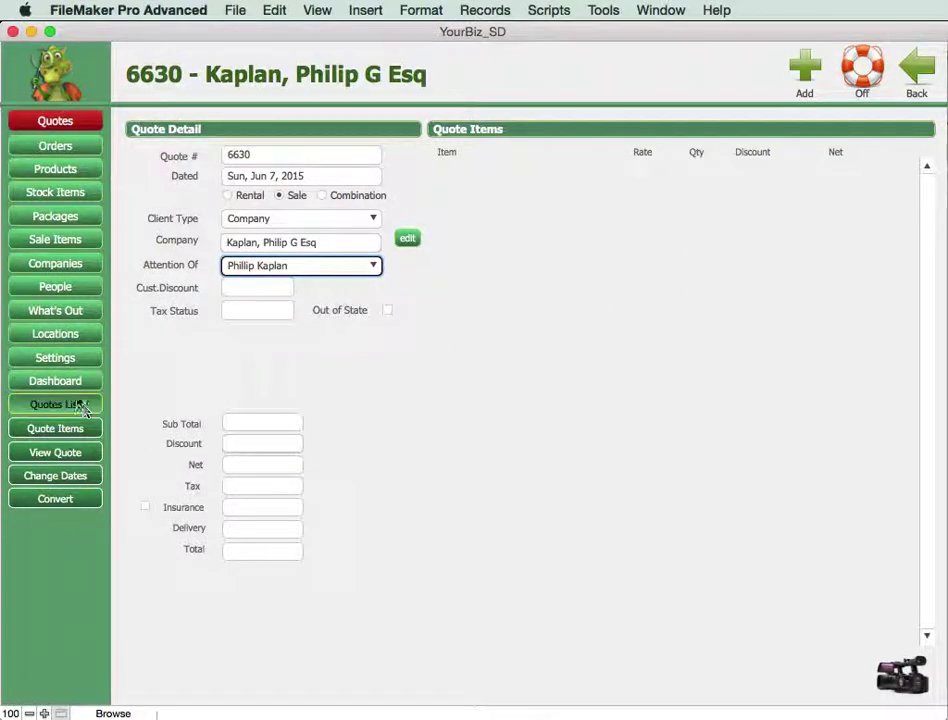
left_click(38, 429)
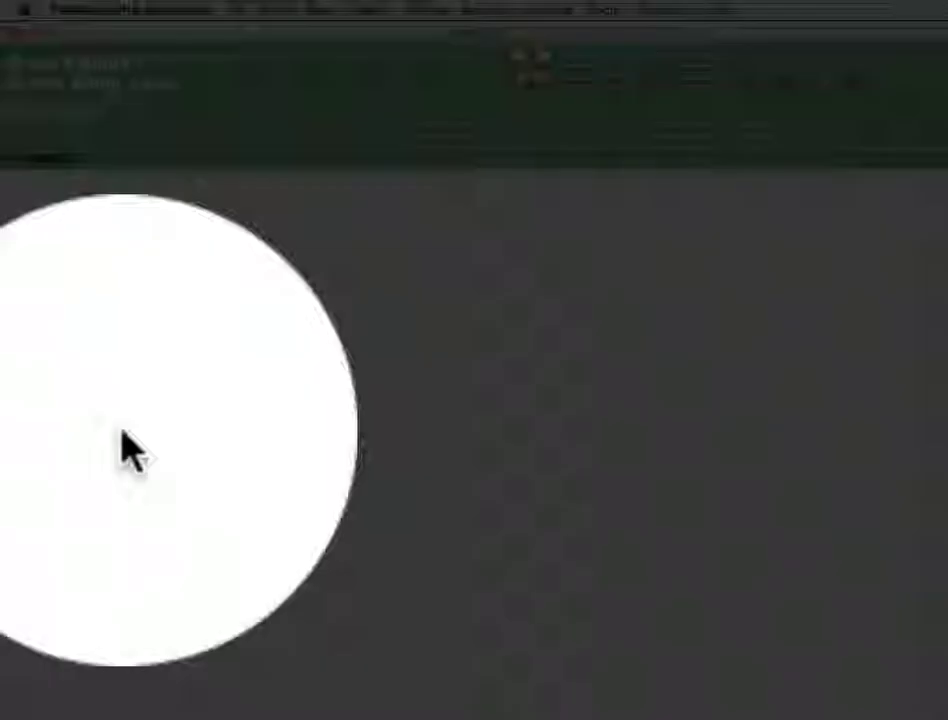
Add bracket #929 and extended-length conveyor #1236 to the quote's sale items.
left_click(794, 83)
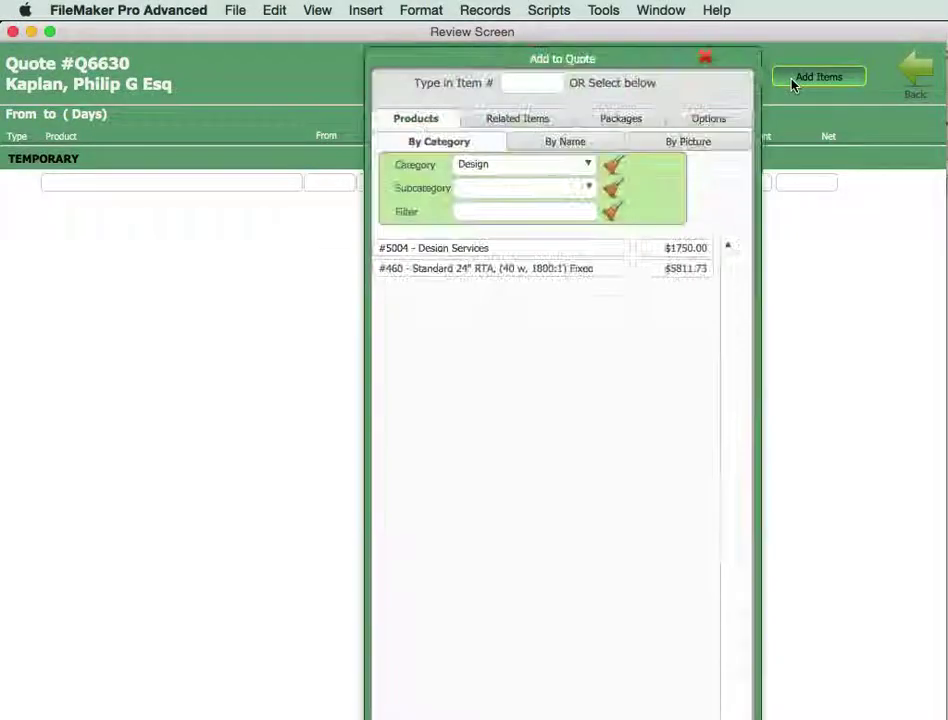
left_click(552, 165)
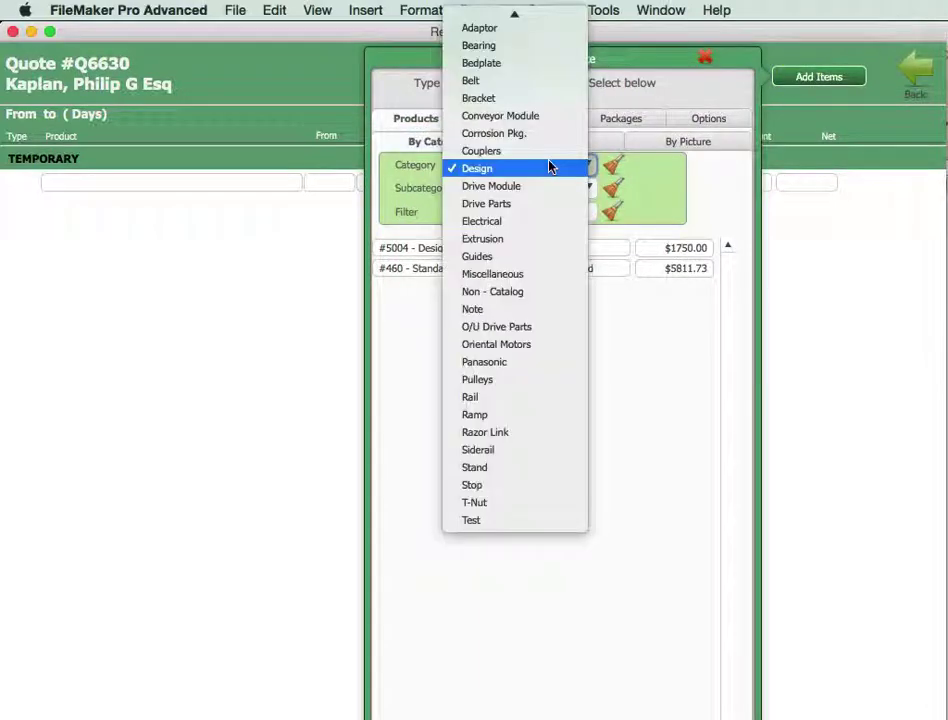
left_click(520, 98)
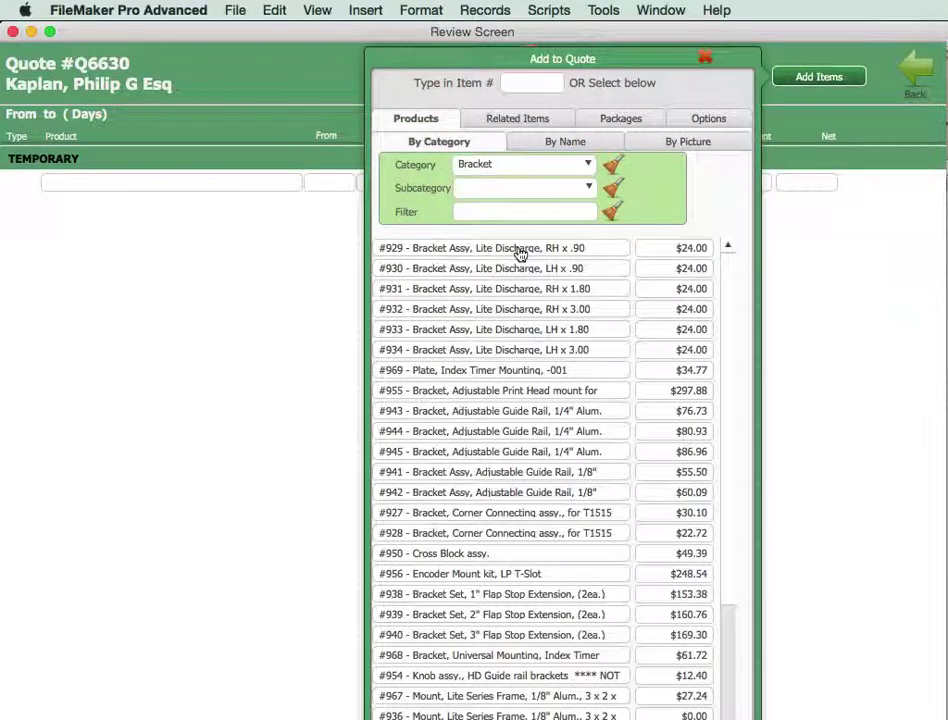
left_click(520, 250)
left_click(533, 165)
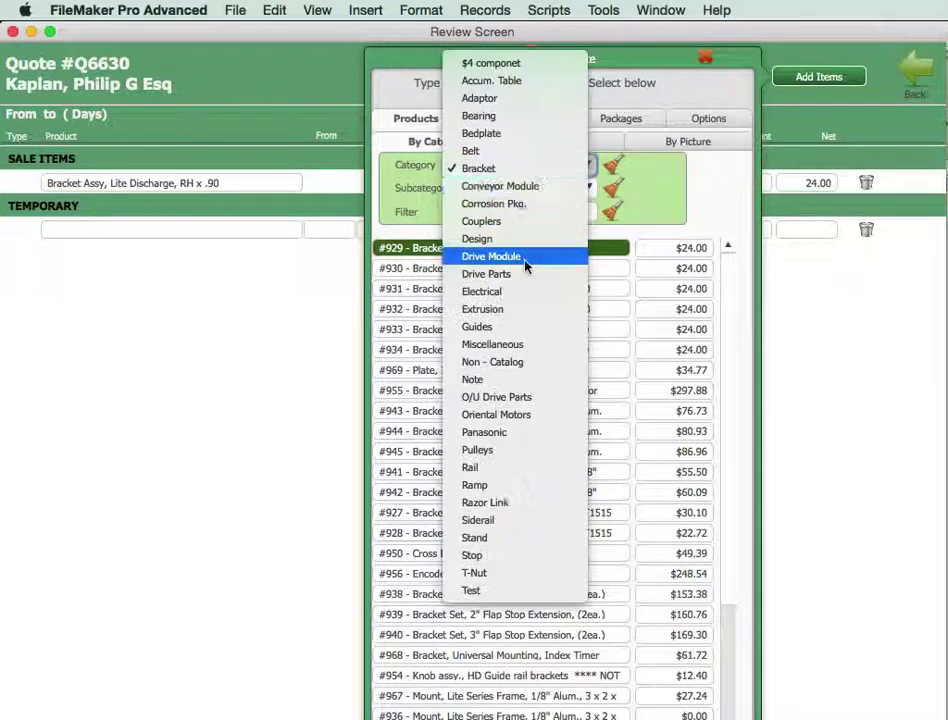
left_click(500, 186)
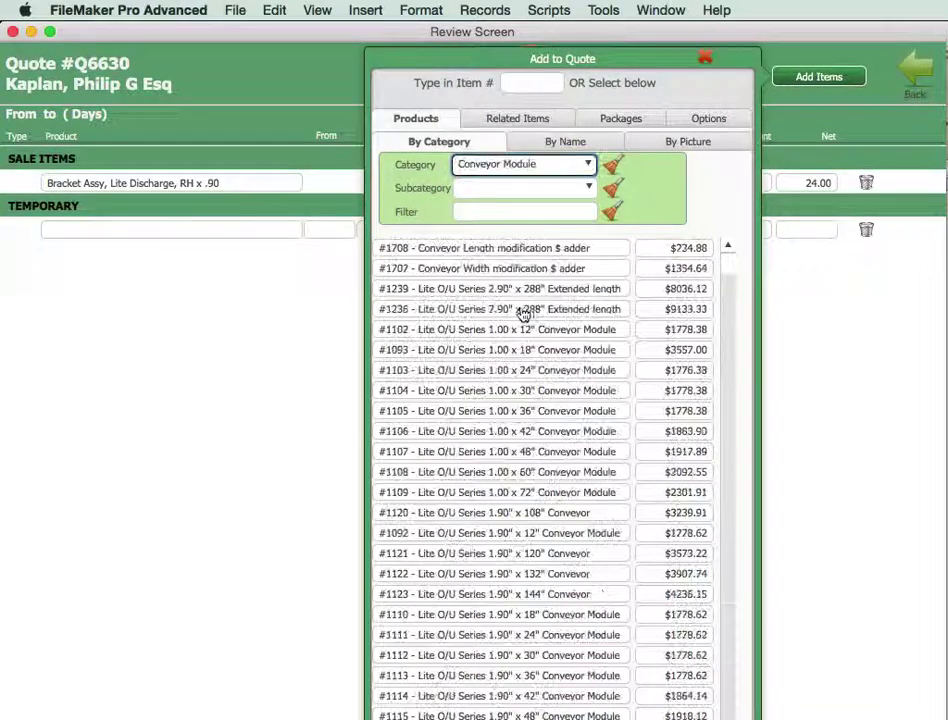
left_click(468, 312)
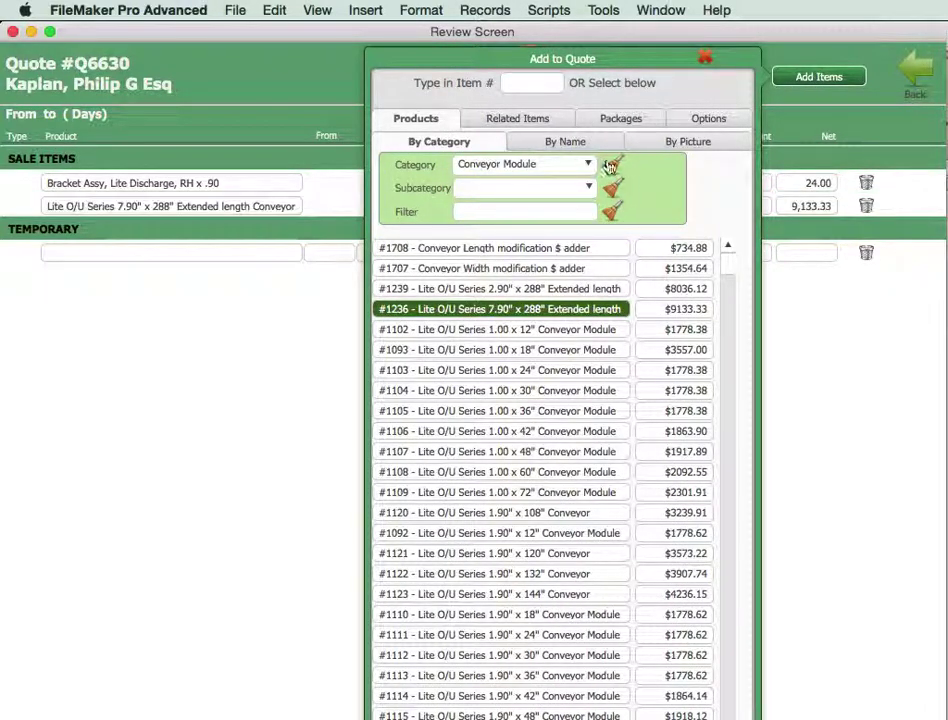
Add bulk cable #3177 from the Electrical category, filtered by 'bulk'.
left_click(540, 166)
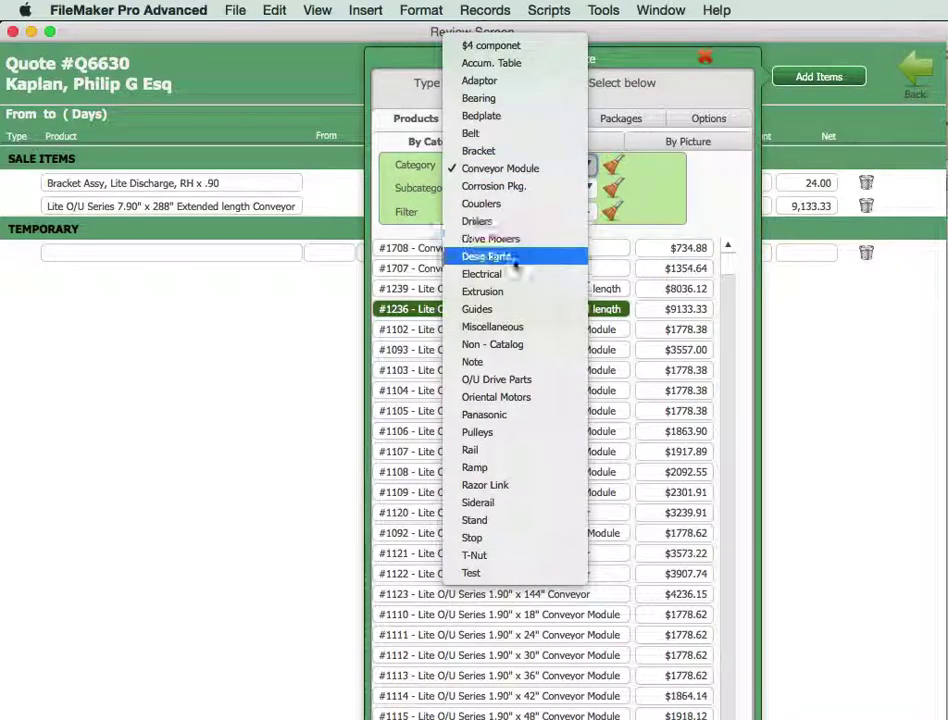
left_click(512, 275)
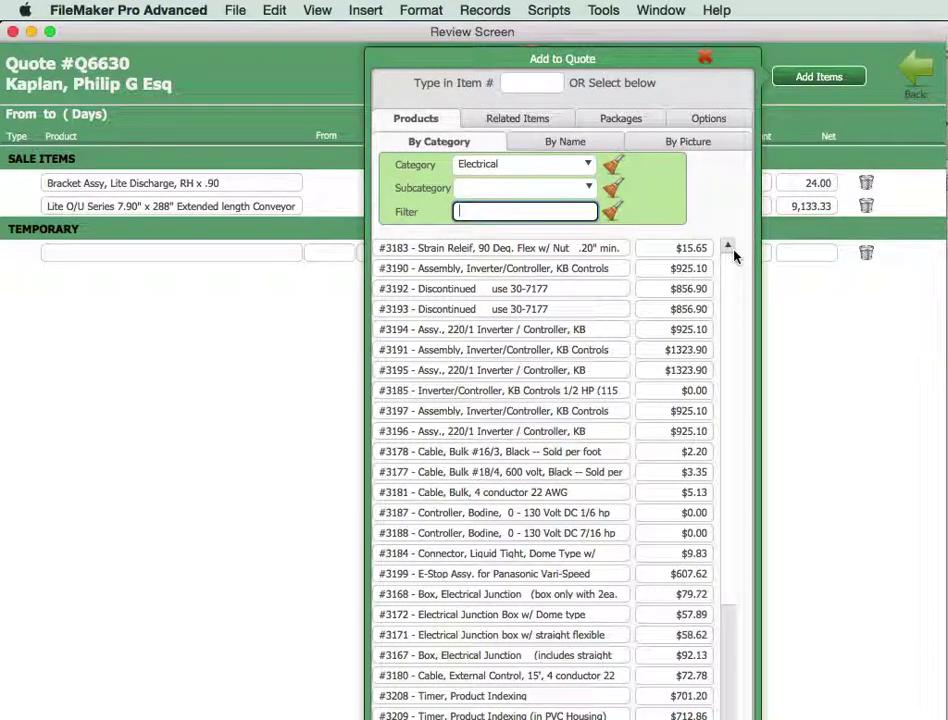
type("bulk")
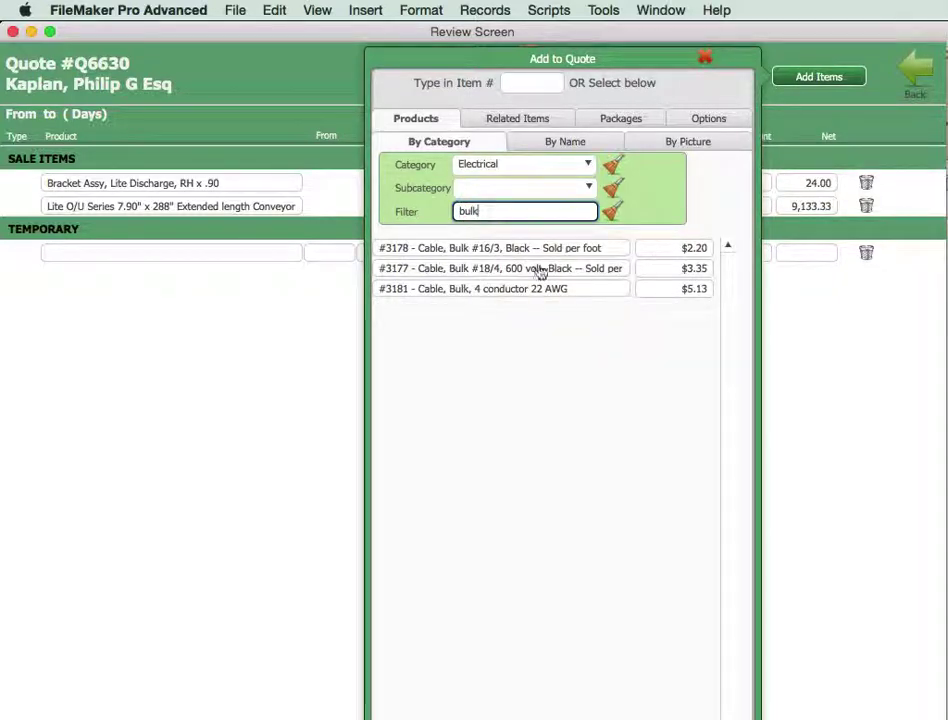
left_click(508, 272)
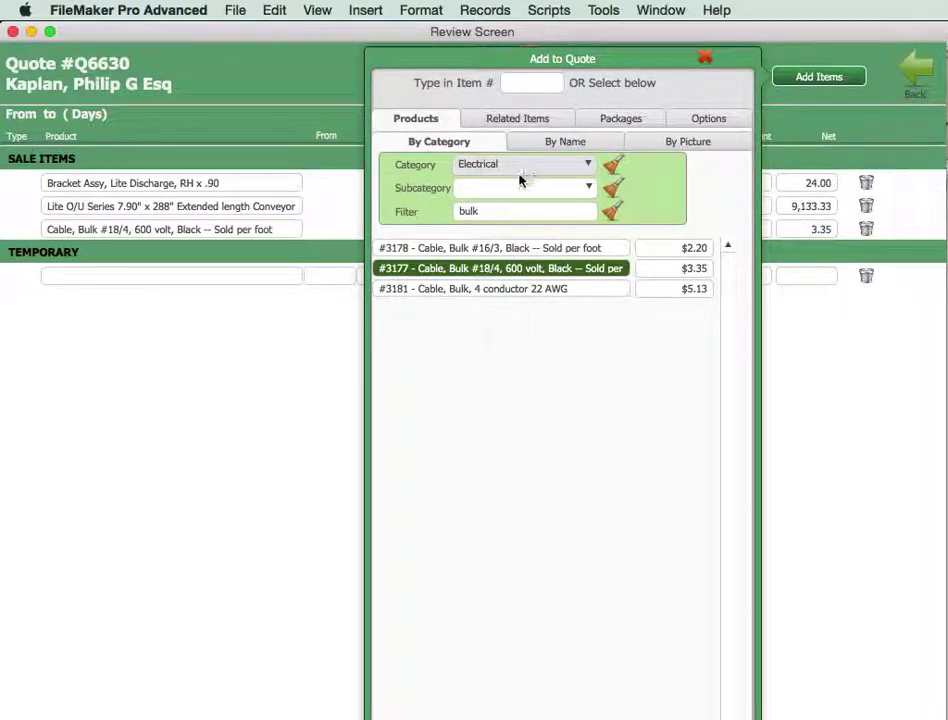
left_click(587, 166)
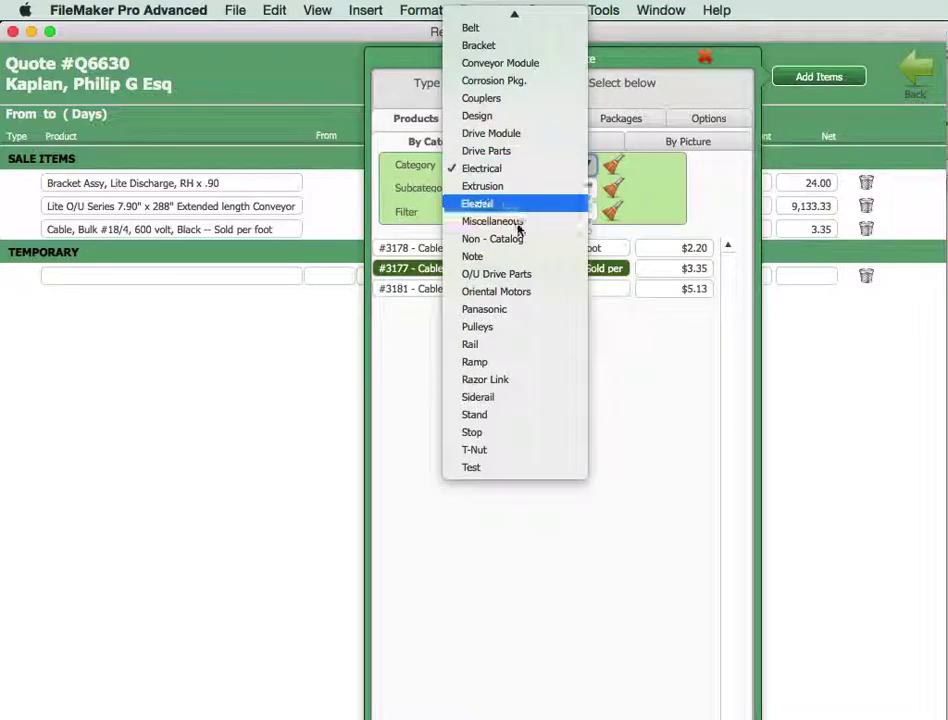
left_click(510, 204)
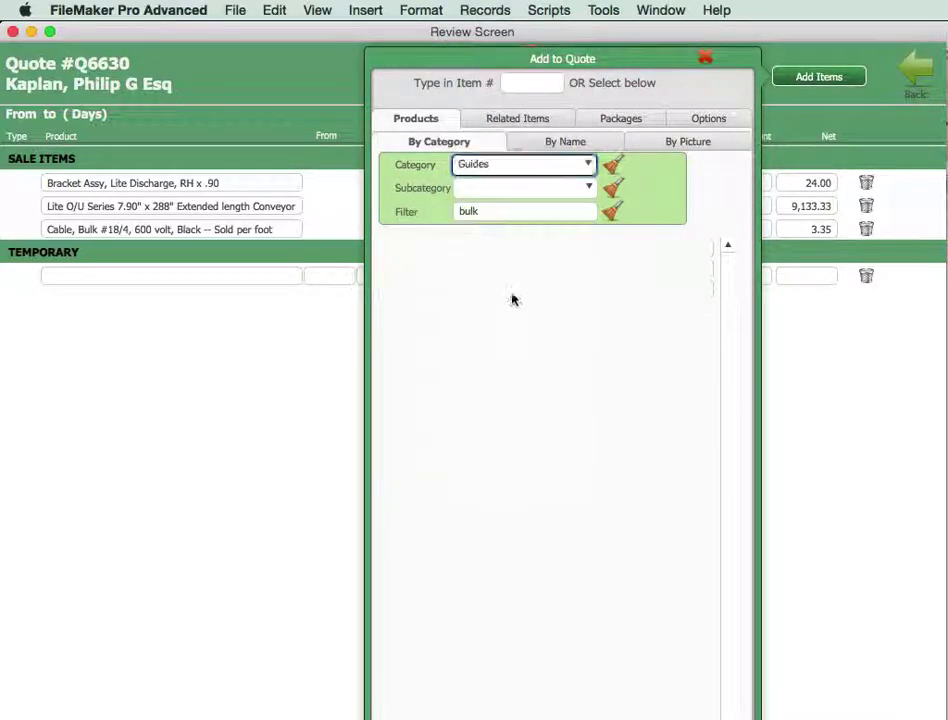
Add fixed side guide #3456 and drive pulley #4397, filtering pulleys by 1.00.
left_click(487, 289)
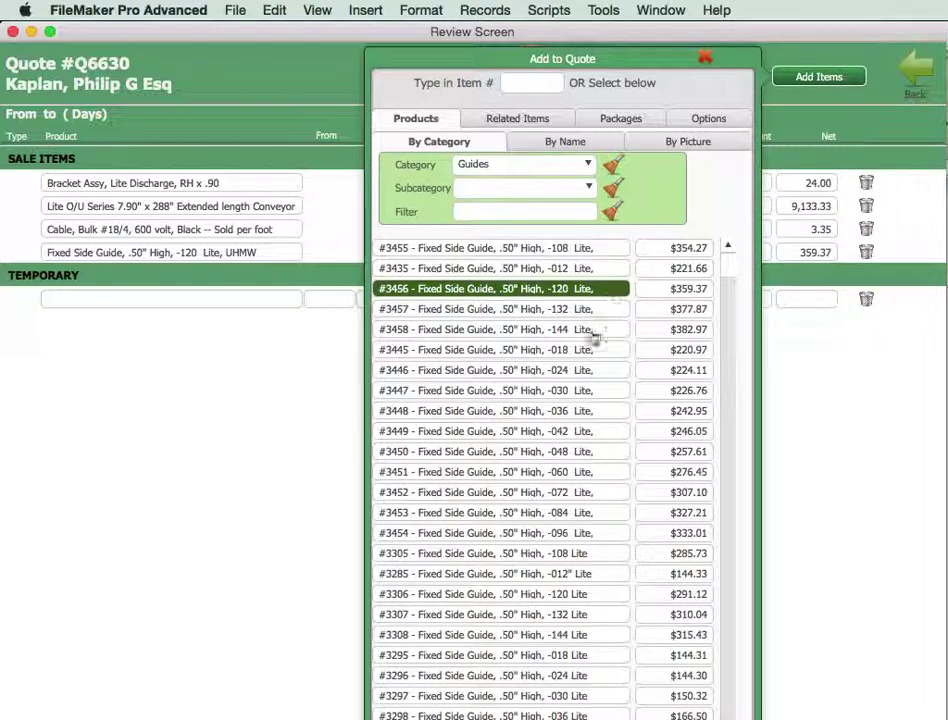
left_click(490, 165)
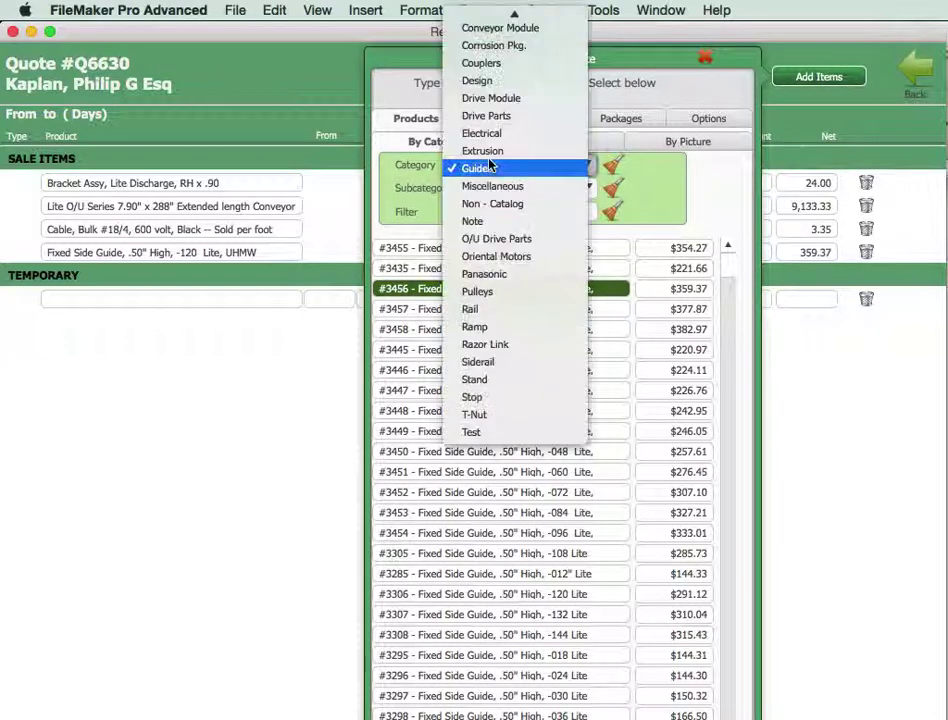
left_click(478, 291)
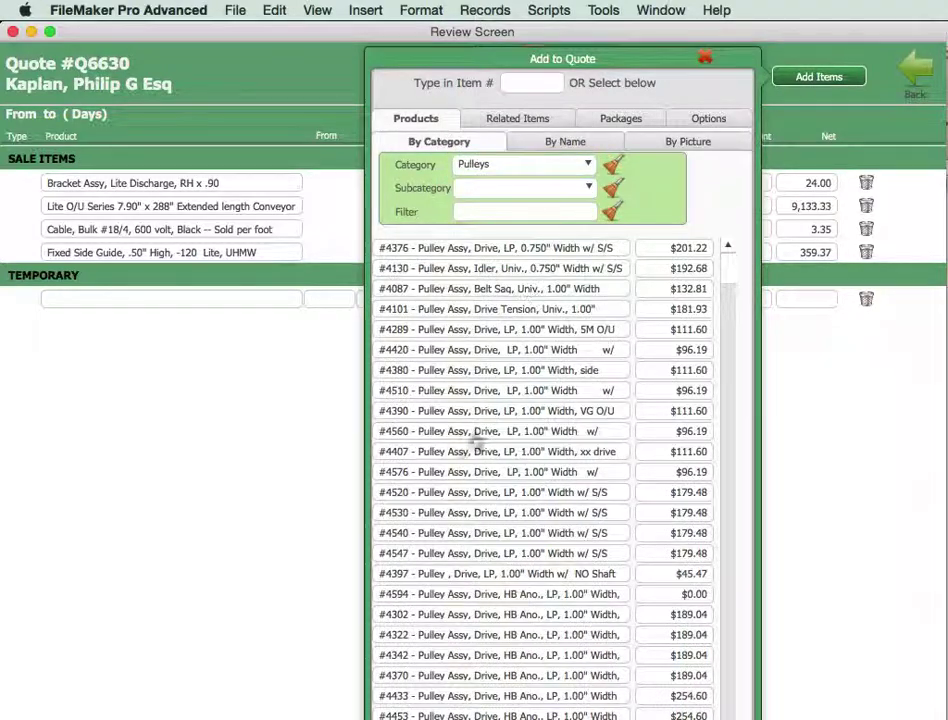
left_click(535, 208)
type("1.00")
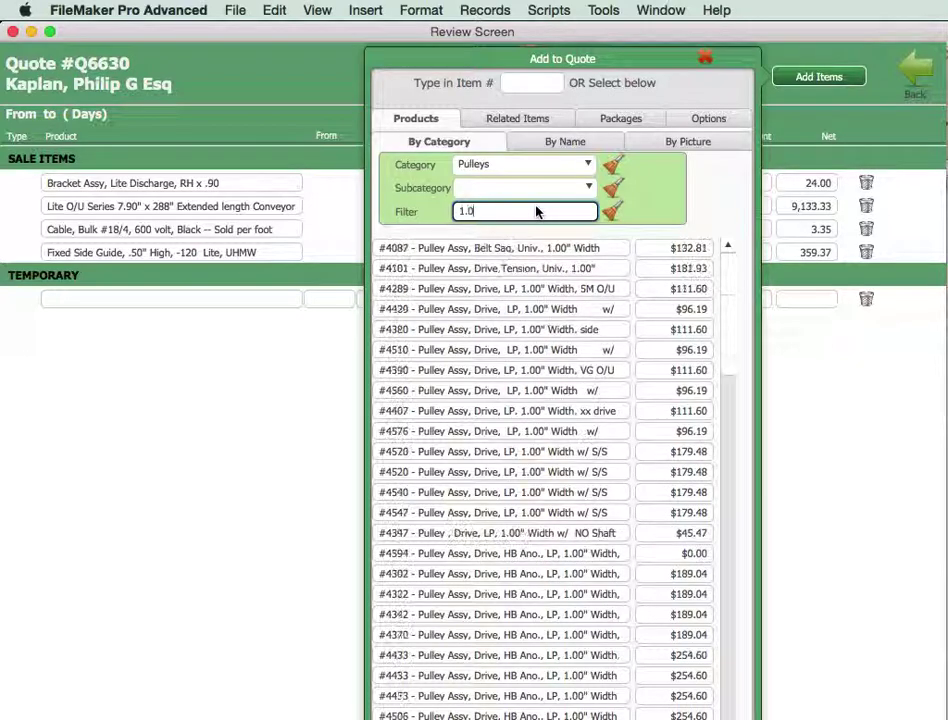
left_click(497, 533)
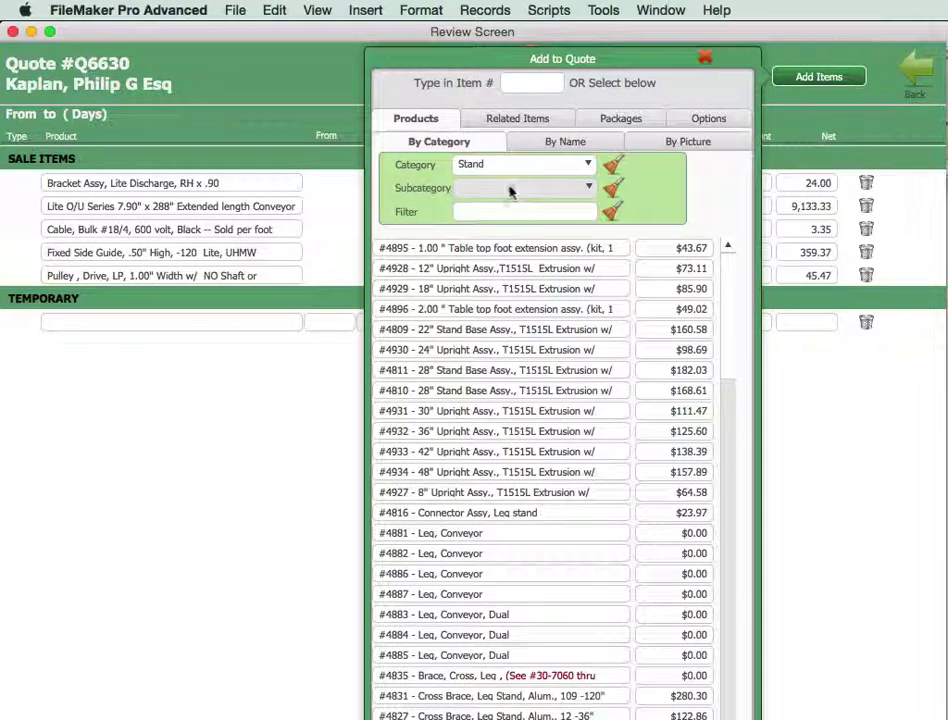
Add Side Canting stand #4889 and T-nut #5000, then go back to the quote detail.
left_click(522, 188)
left_click(510, 369)
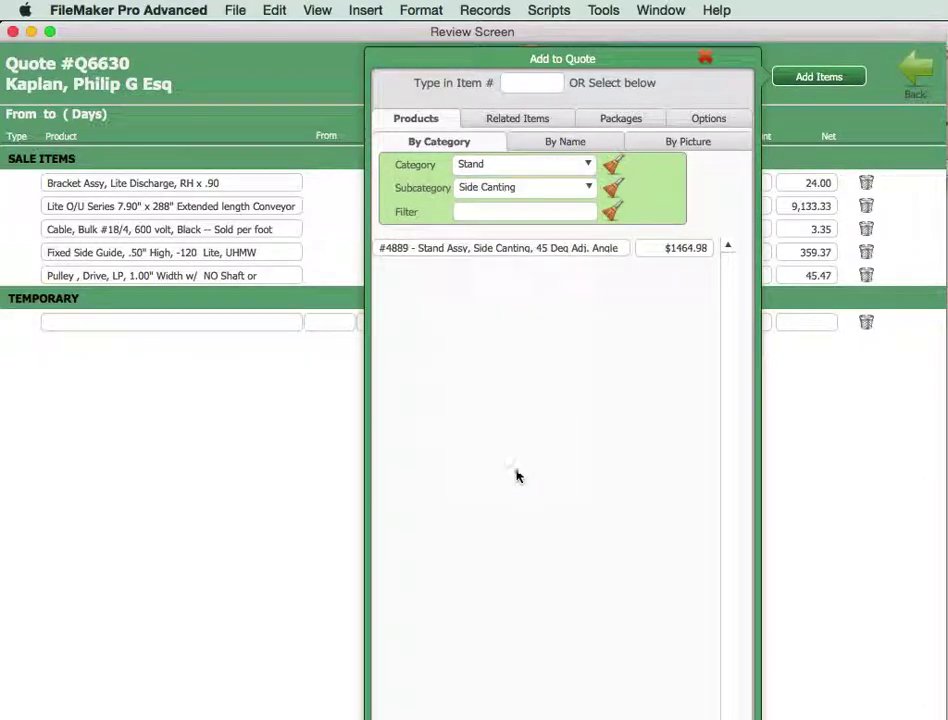
left_click(551, 251)
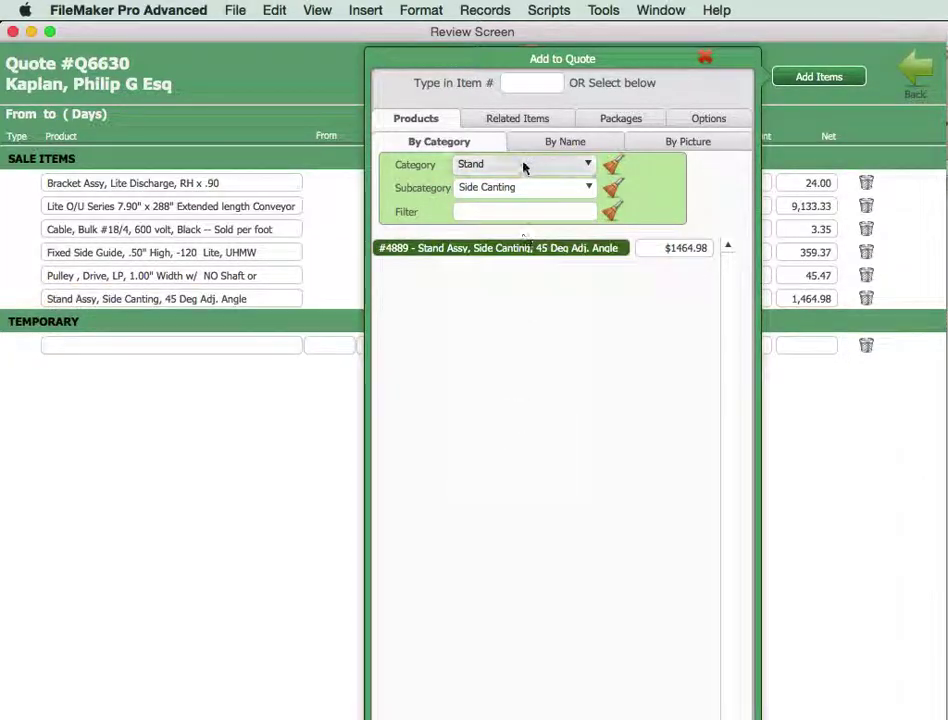
left_click(523, 165)
left_click(470, 288)
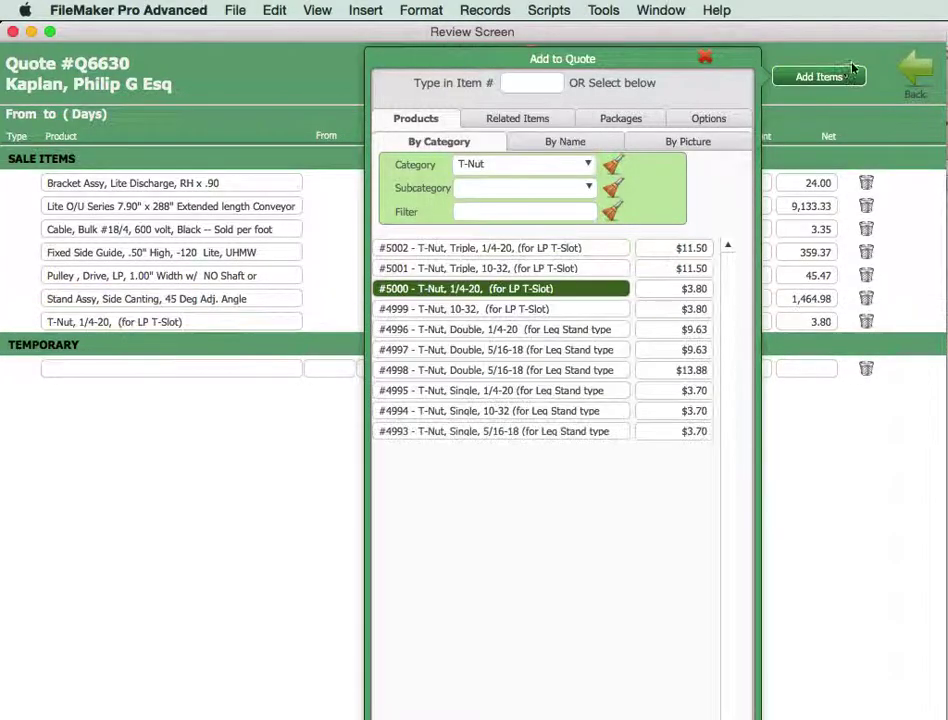
left_click(915, 70)
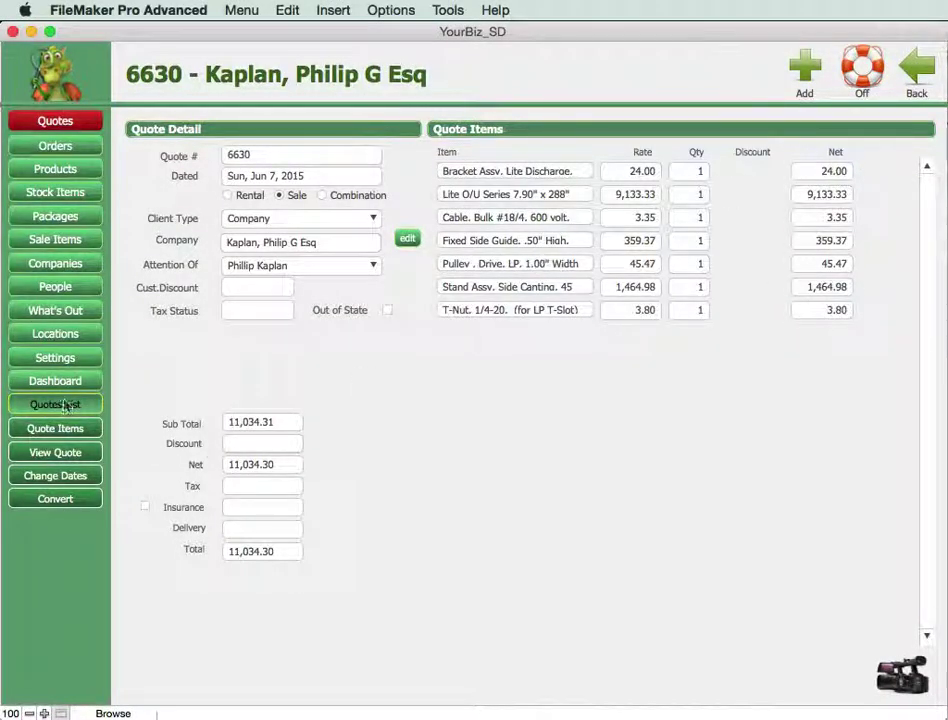
Open quote Q6630 as a Single Page Report with its seven items and $11,034.30 total.
left_click(57, 452)
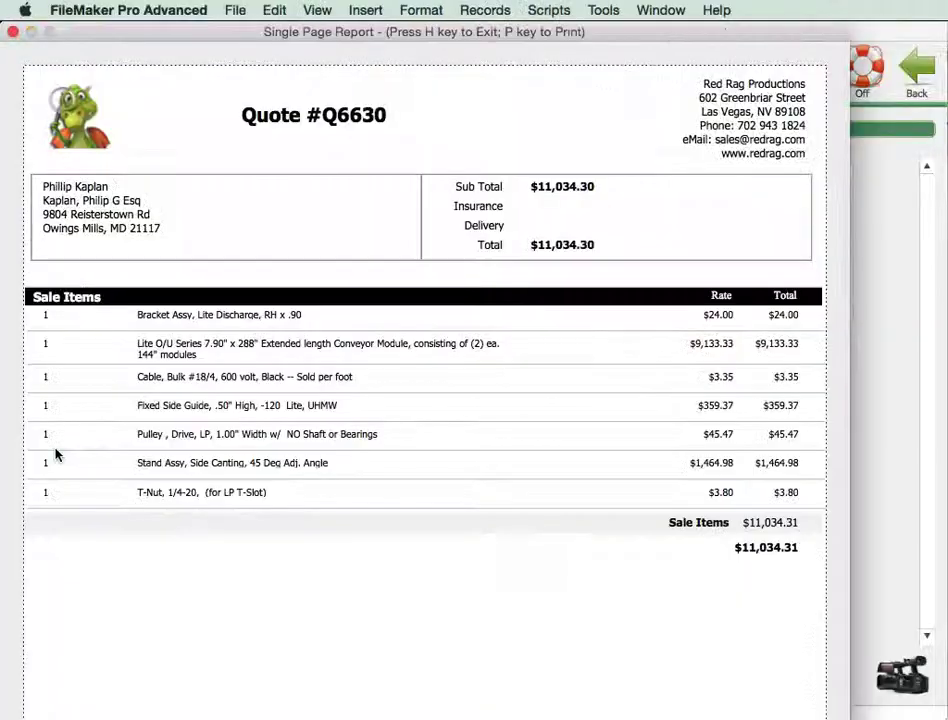